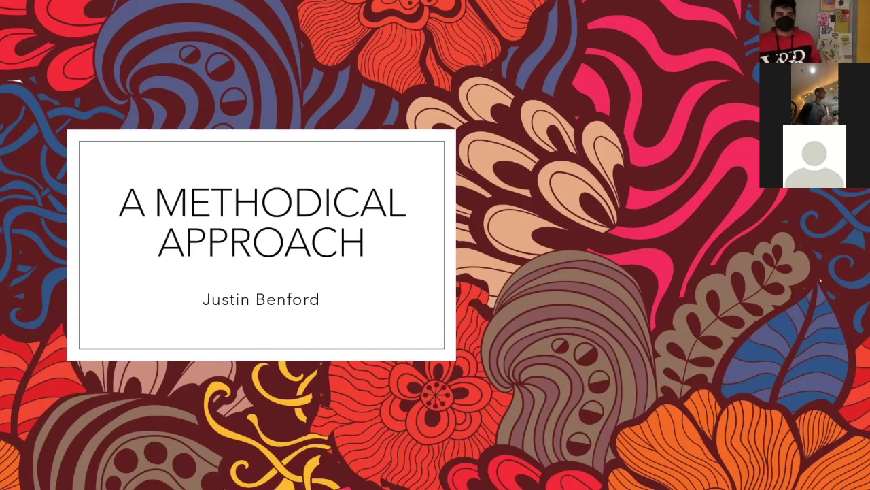
Advance past the 'A Methodical Approach' title slide toward the portrait illustrations.
click(298, 198)
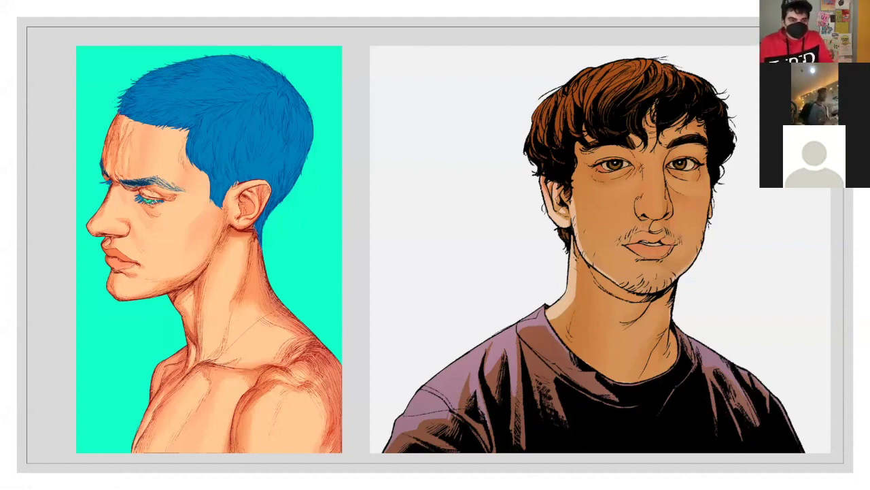
Step through the anime and three-character slides to the coloured figure with its pencil sketch.
key(Right)
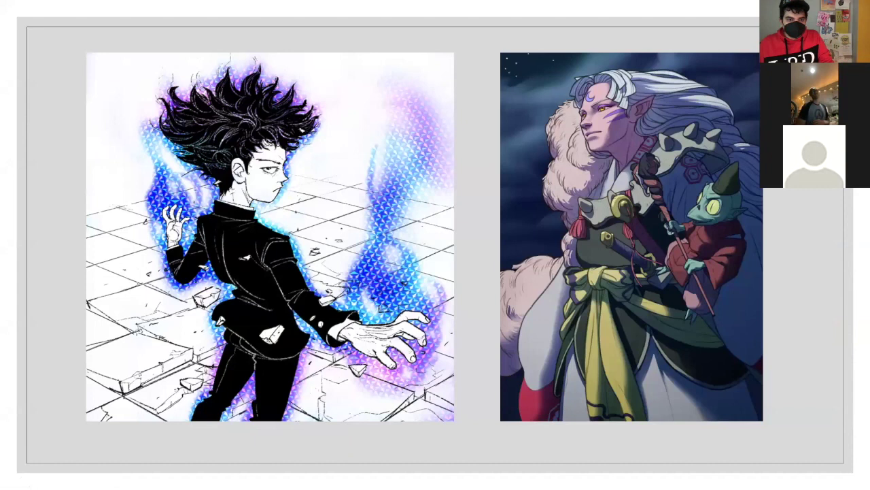
key(Right)
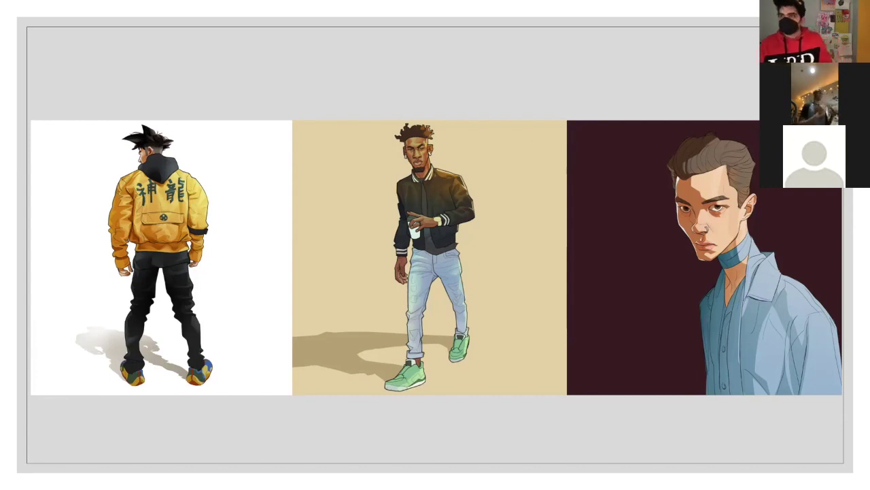
key(Right)
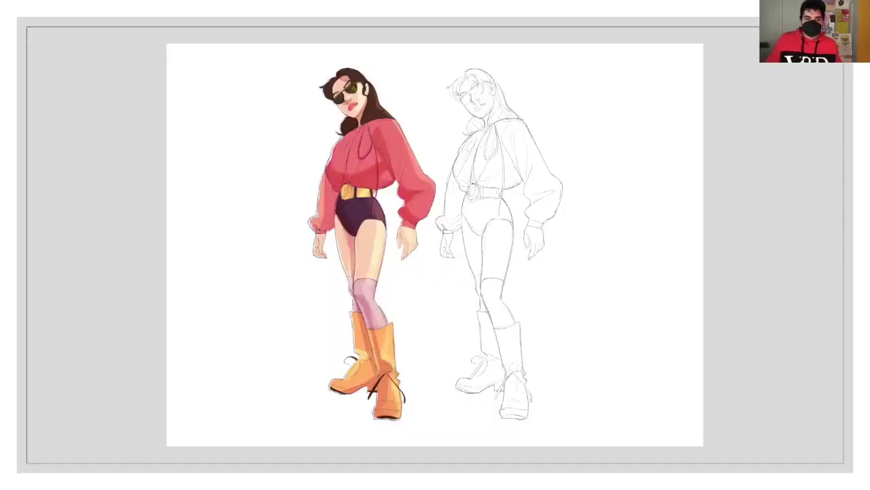
Advance to the colour theory slide with the TEMP. and SATURATION spectrum diagrams.
key(Right)
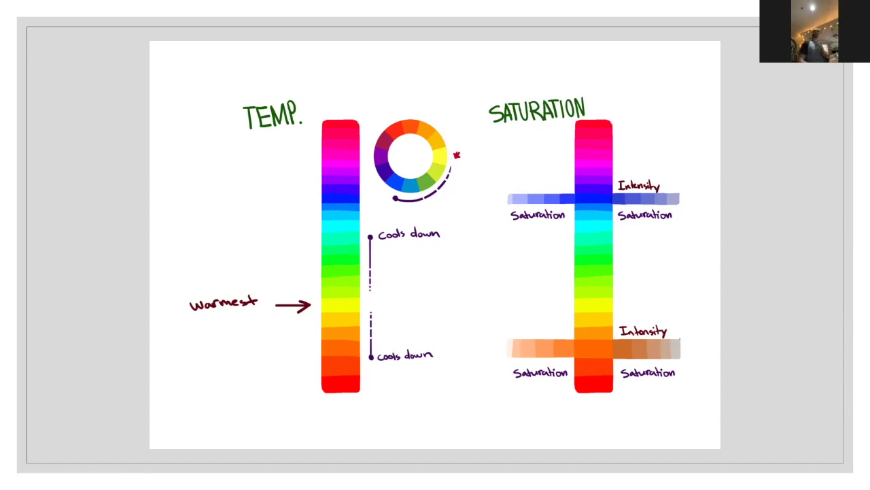
key(Right)
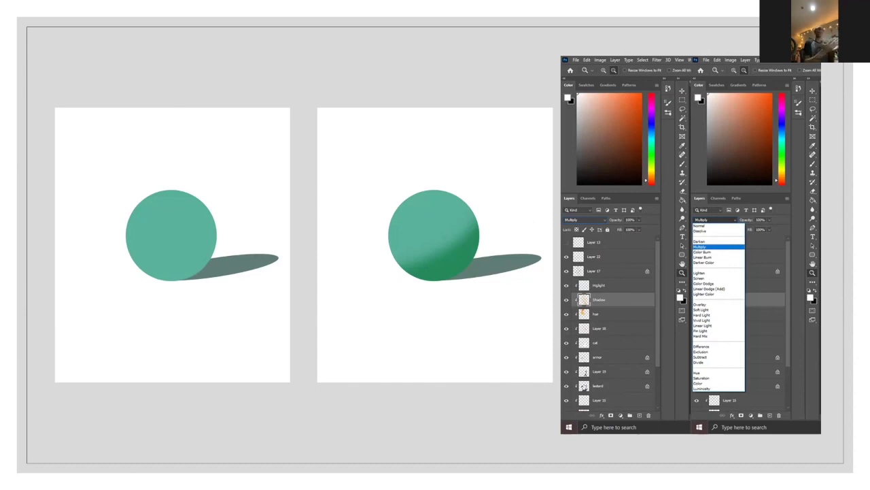
Move through the sphere comparison slides to the teal sphere brightened by a yellow-green Overlay highlight.
key(Right)
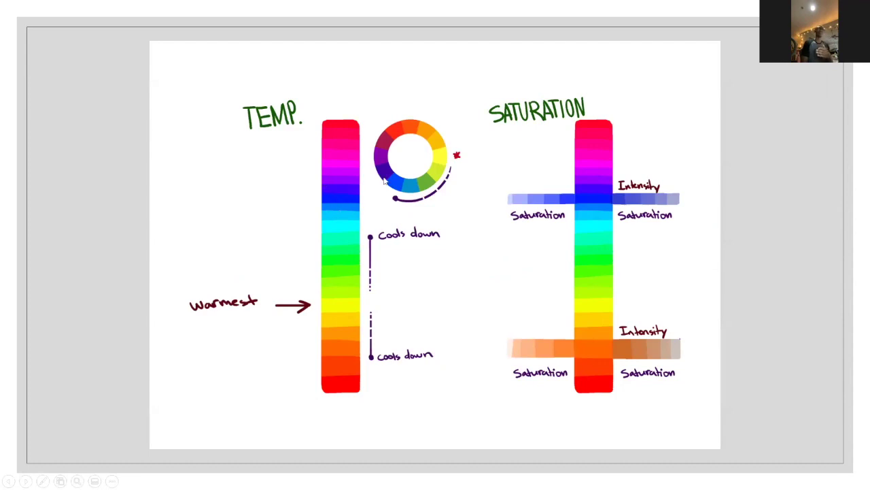
click(326, 304)
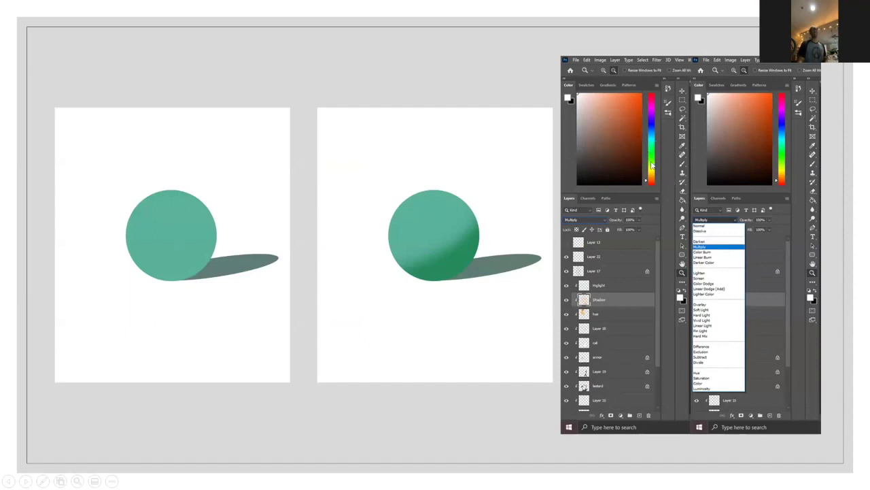
key(Right)
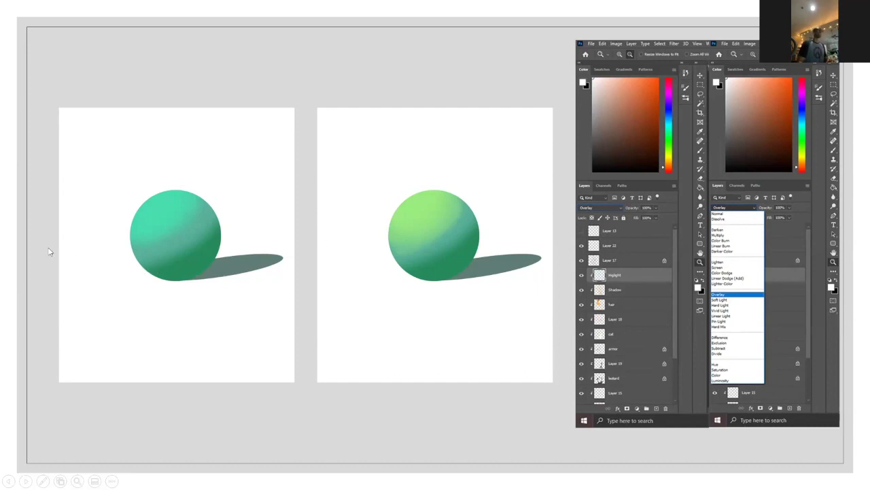
Review the green-background and Overlay sphere slides, then reach the line-flat-shaded character stages slide.
click(199, 207)
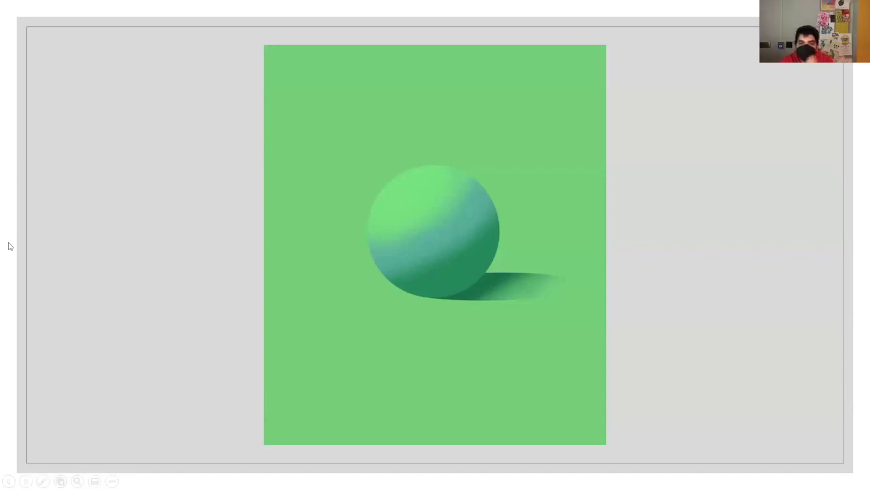
key(Right)
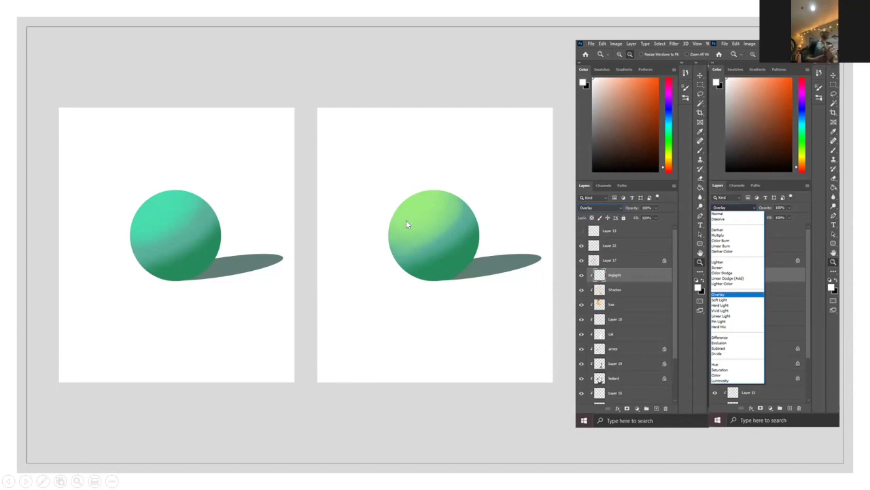
click(345, 209)
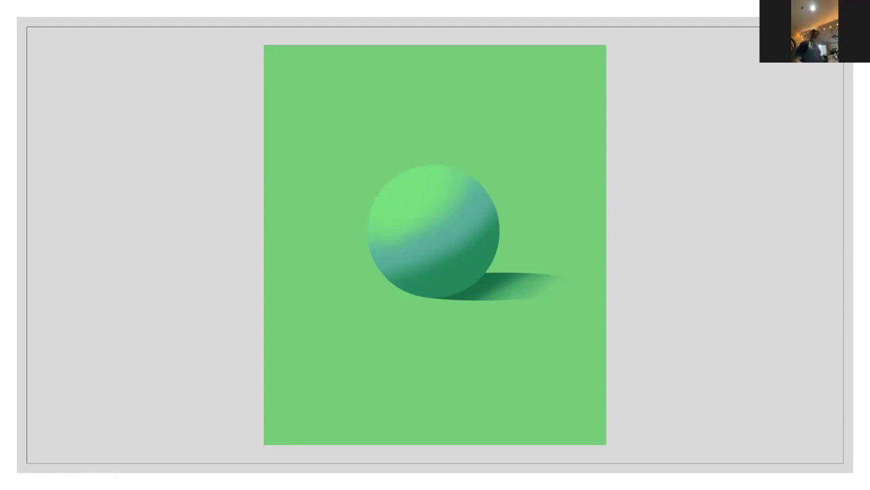
key(Right)
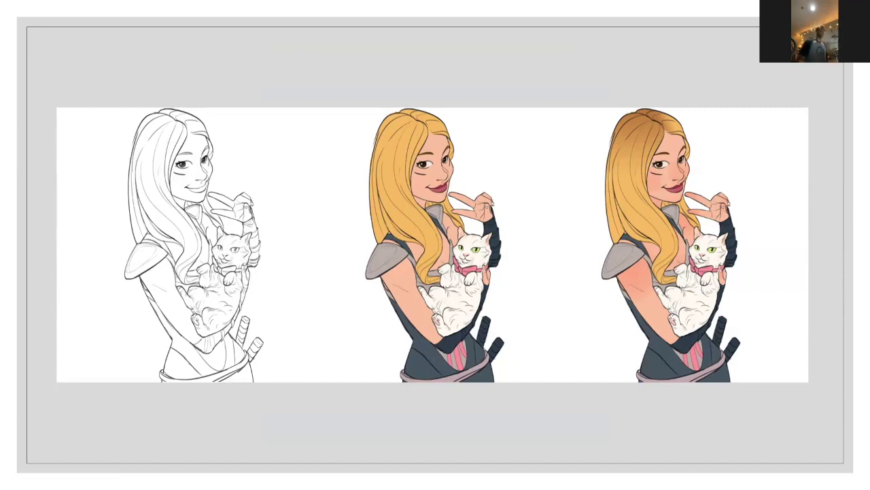
Advance to the blonde character with the white cat beside Photoshop layer and Overlay screenshots.
key(Right)
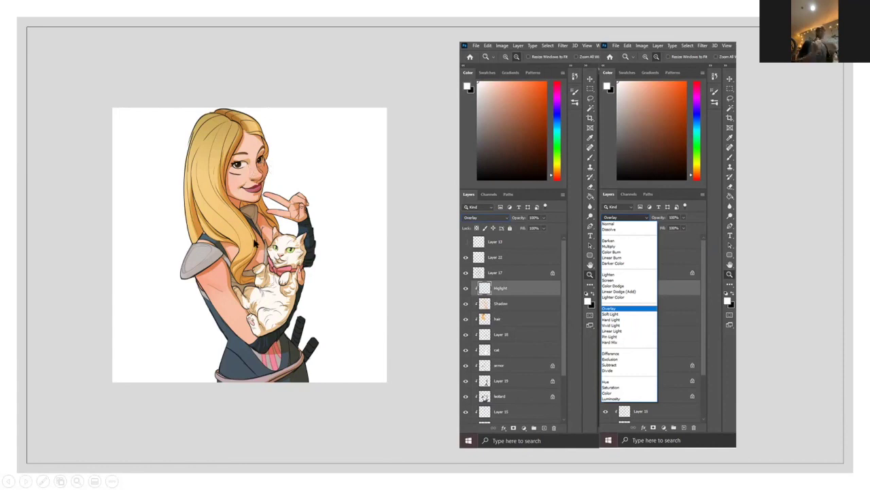
Show the blonde character holding the white cat alone on the lavender background.
key(Right)
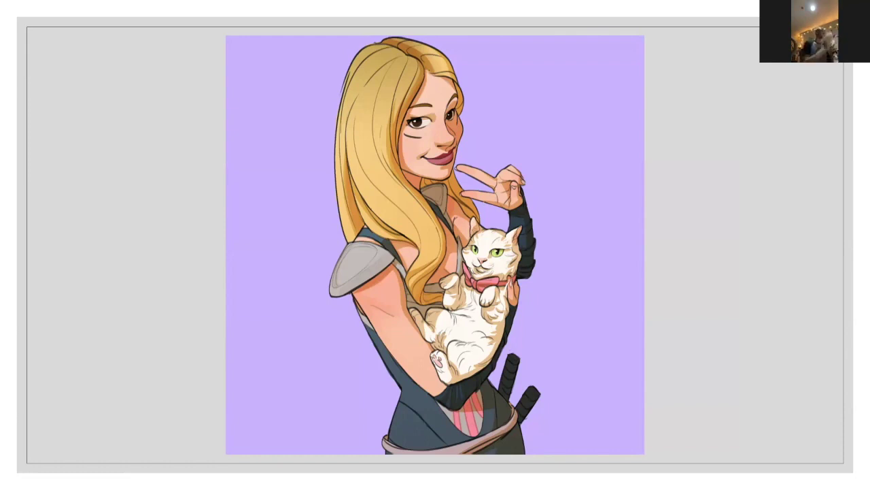
Glance at the male portraits, then step back two slides to the character with Photoshop screenshots.
key(Right)
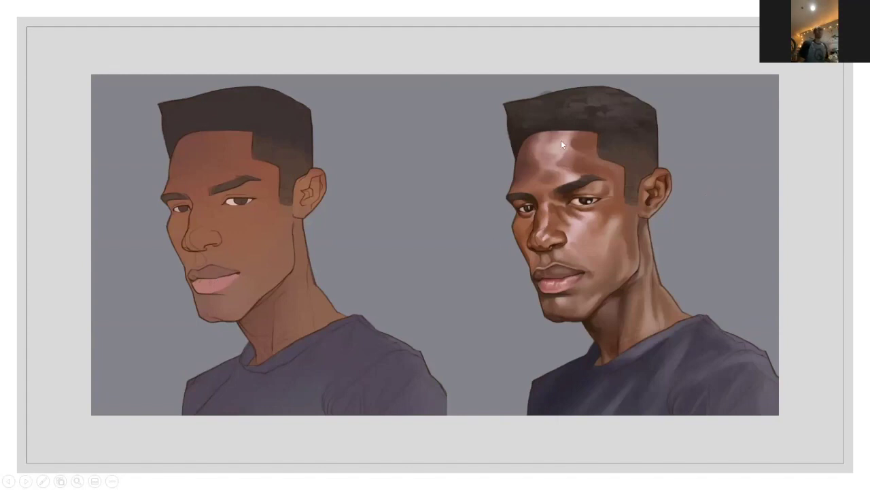
click(517, 206)
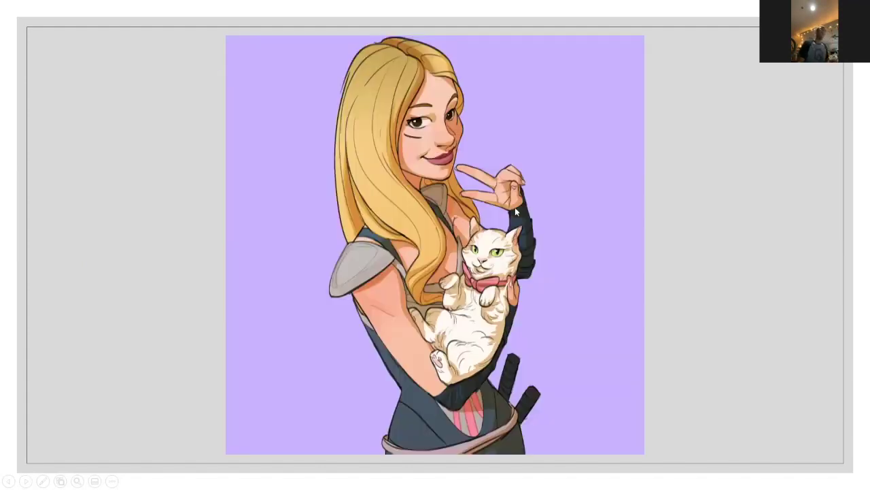
click(447, 181)
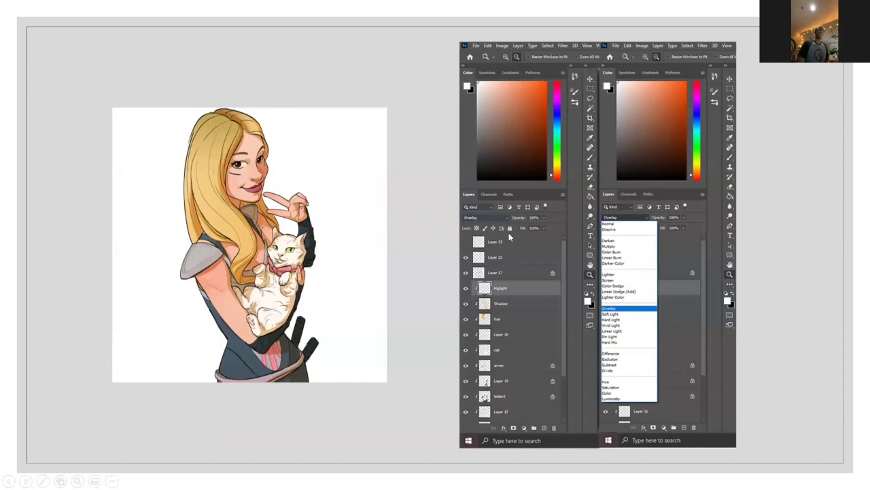
Move to the slide of the flat-shaded and fully painted male portraits.
key(Left)
key(Left)
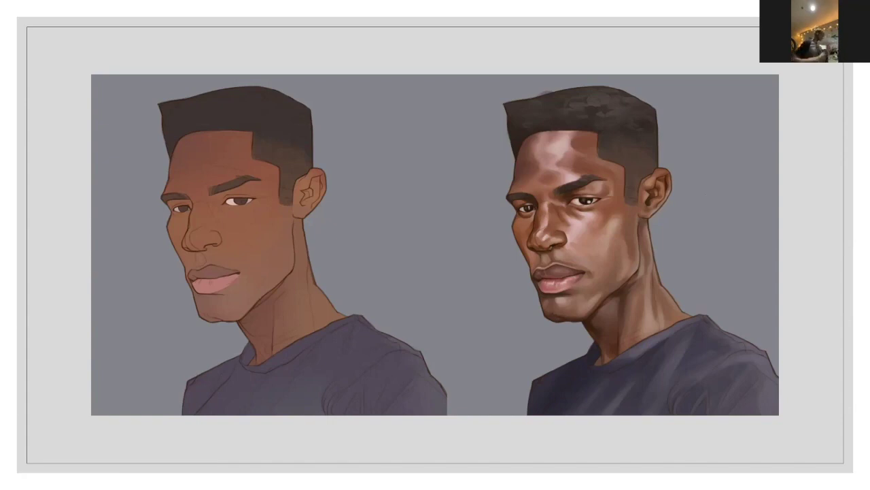
Switch from the slideshow to Photoshop showing tony demo.psd.
key(alt+Tab)
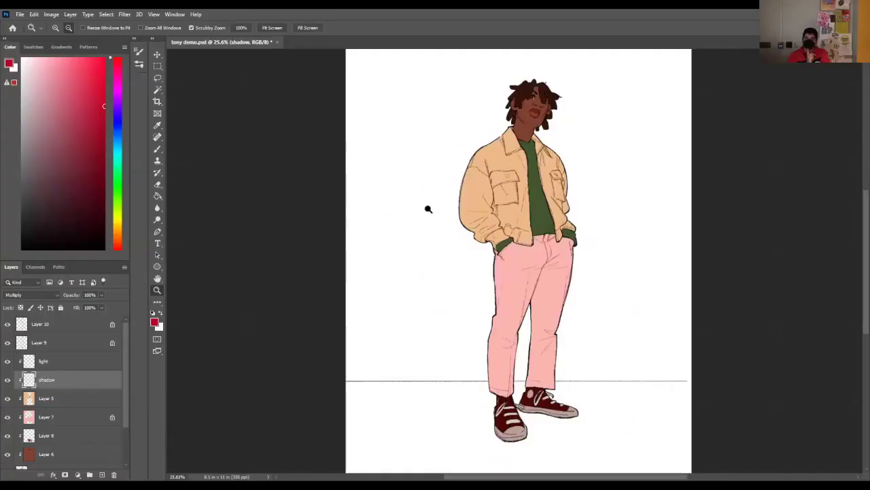
Zoom in close on the figure's head, then back out to fit the whole figure.
drag(534, 99, 551, 188)
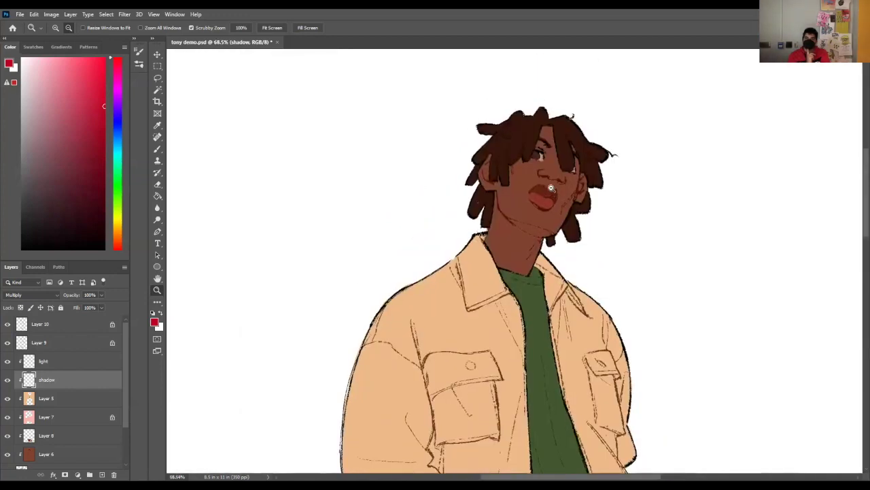
mouse_move(551, 188)
mouse_down()
mouse_move(538, 193)
mouse_move(546, 190)
mouse_up()
drag(543, 134, 514, 155)
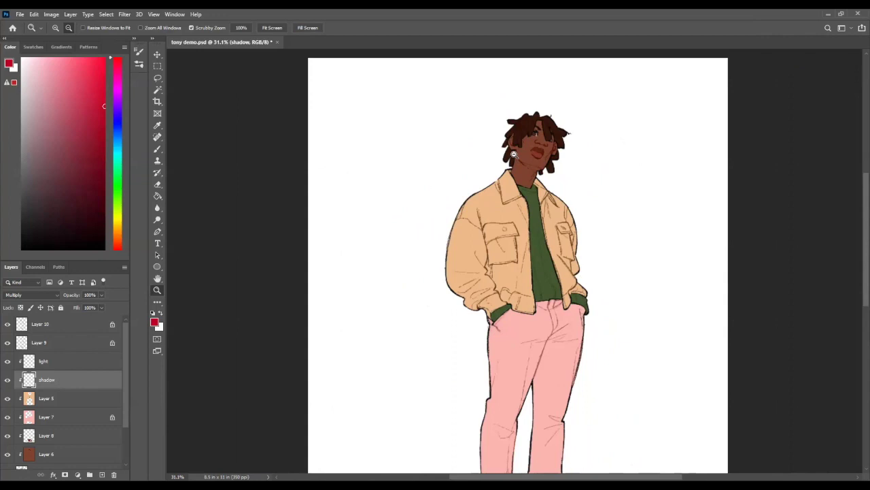
With the Brush active, select the light layer and then return to the shadow layer.
key(b)
click(68, 361)
click(48, 379)
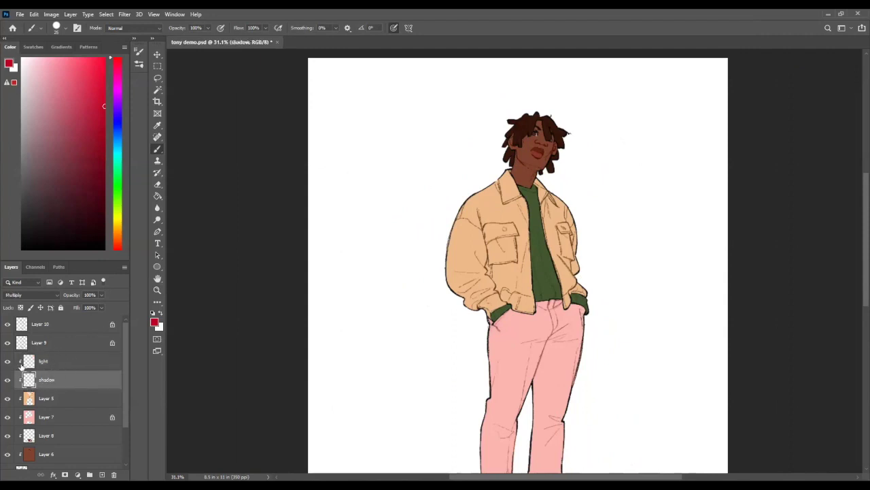
scroll(45, 415, down, 1)
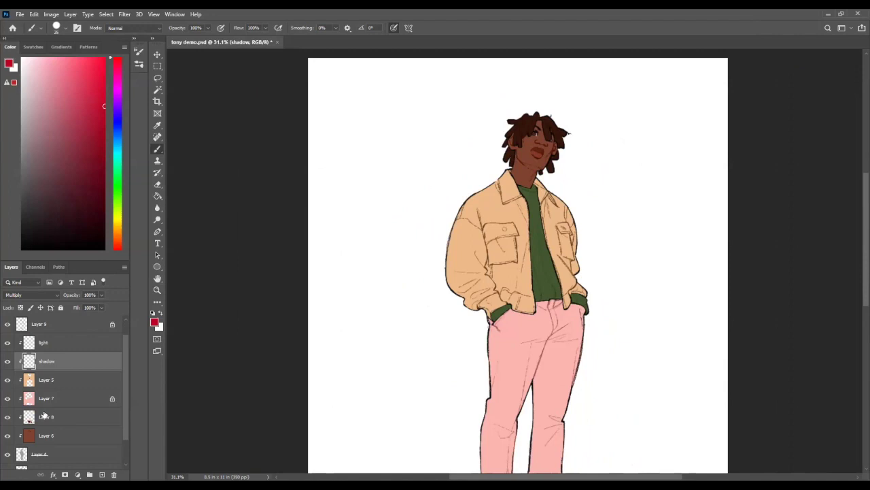
scroll(45, 411, up, 1)
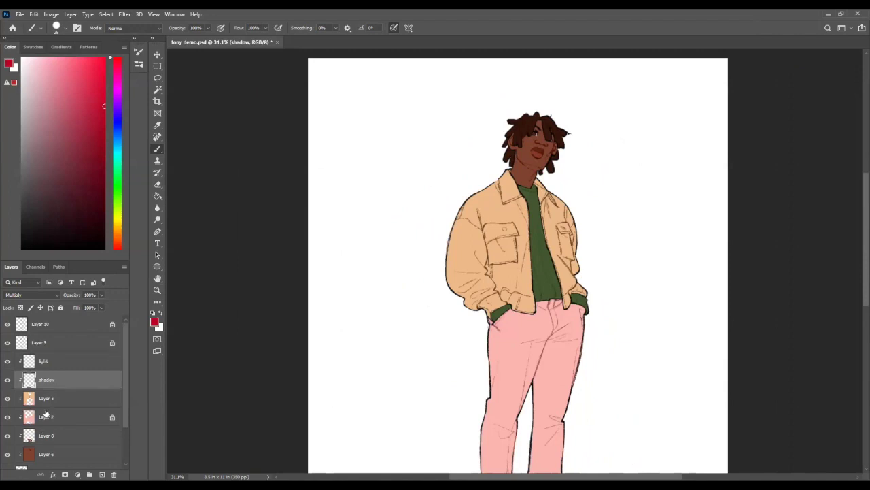
click(57, 367)
click(59, 379)
Zoom out to about 23.6% so the figure shows down to his sneakers, then take the Brush.
key(z)
scroll(266, 298, down, 3)
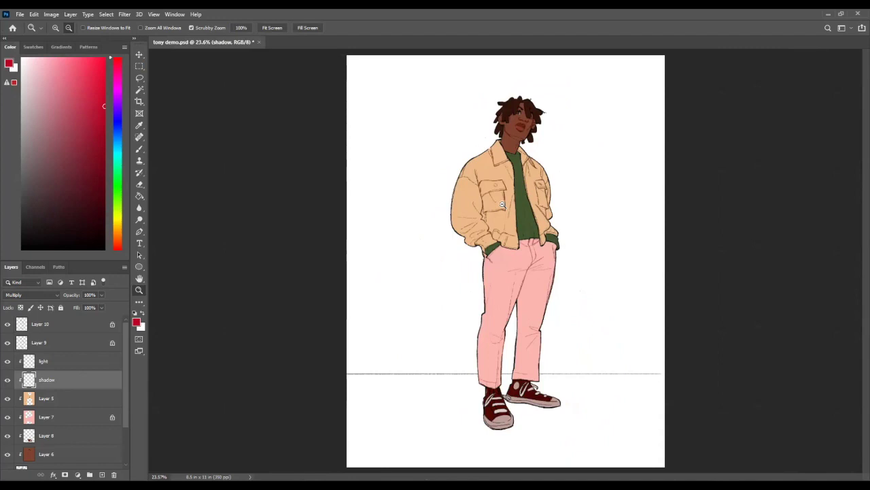
key(b)
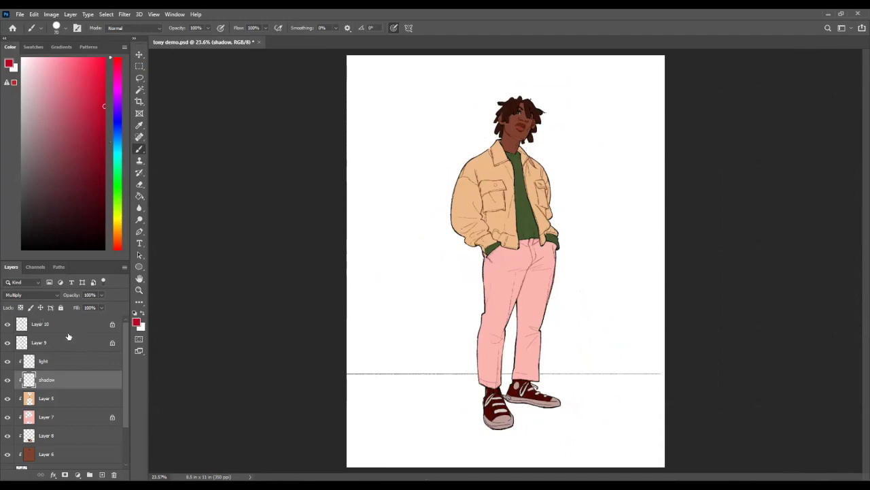
Add Layer 11 above Layer 10 with a short green stroke at upper left, set to Multiply.
click(68, 325)
click(102, 474)
click(118, 178)
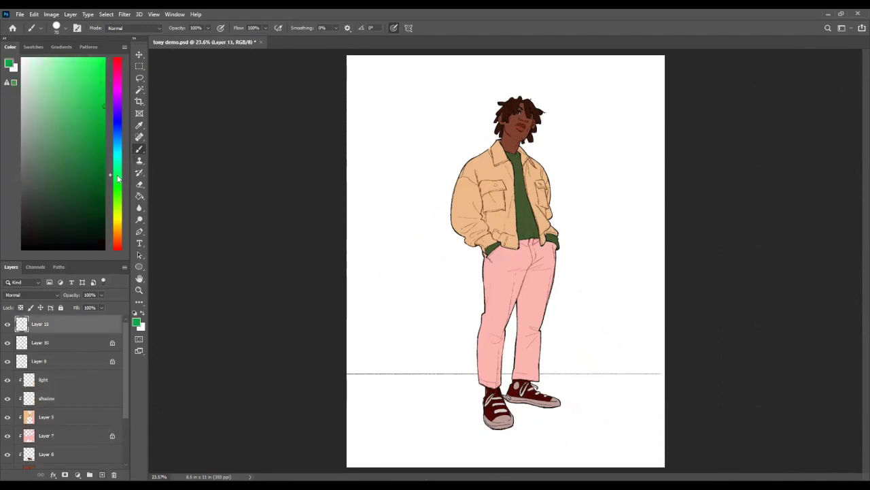
drag(398, 68, 430, 163)
key(ctrl+z)
drag(429, 98, 481, 111)
key(ctrl+z)
key(ctrl+z)
key(shift+alt+m)
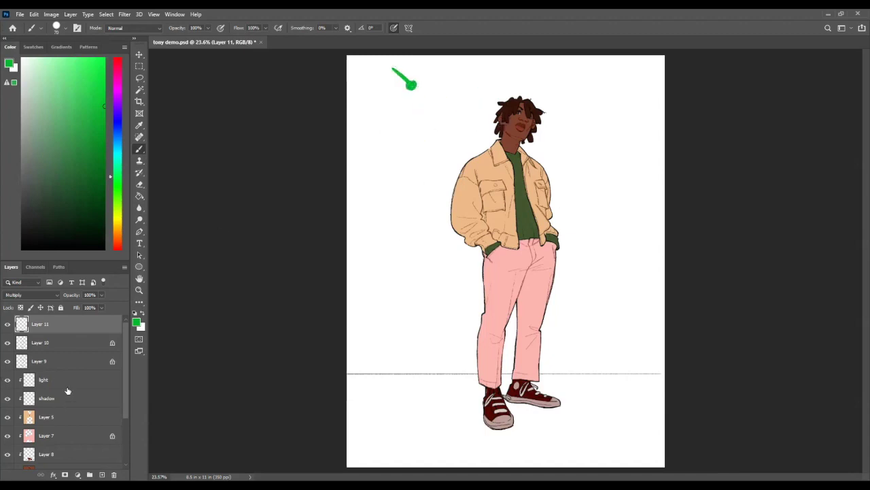
click(67, 398)
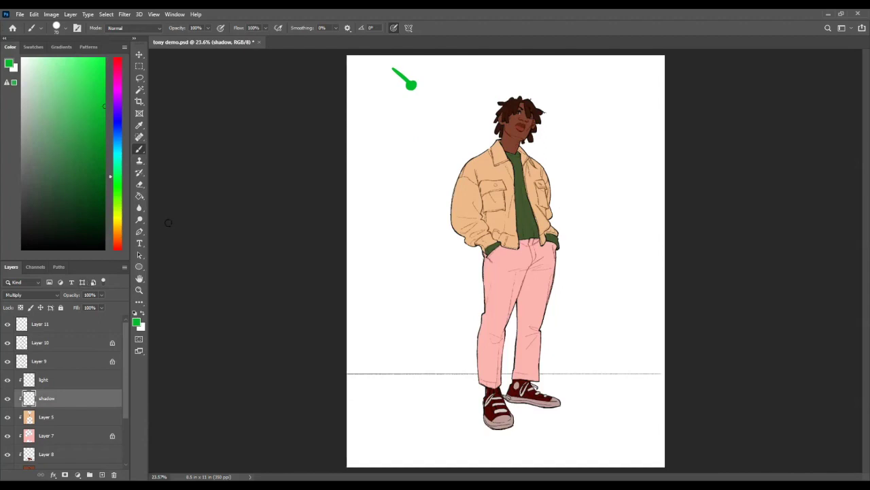
Mix a muted red-orange shadow colour in the Color panel.
mouse_move(117, 189)
mouse_down()
mouse_move(130, 216)
mouse_move(127, 232)
mouse_move(131, 202)
mouse_move(119, 226)
mouse_move(120, 102)
mouse_move(124, 231)
mouse_move(117, 198)
mouse_move(118, 184)
mouse_move(127, 235)
mouse_move(131, 184)
mouse_move(126, 240)
mouse_move(136, 185)
mouse_move(130, 84)
mouse_move(132, 234)
mouse_up()
mouse_move(98, 132)
mouse_down()
mouse_move(68, 129)
mouse_move(79, 140)
mouse_move(81, 127)
mouse_up()
drag(116, 233, 116, 236)
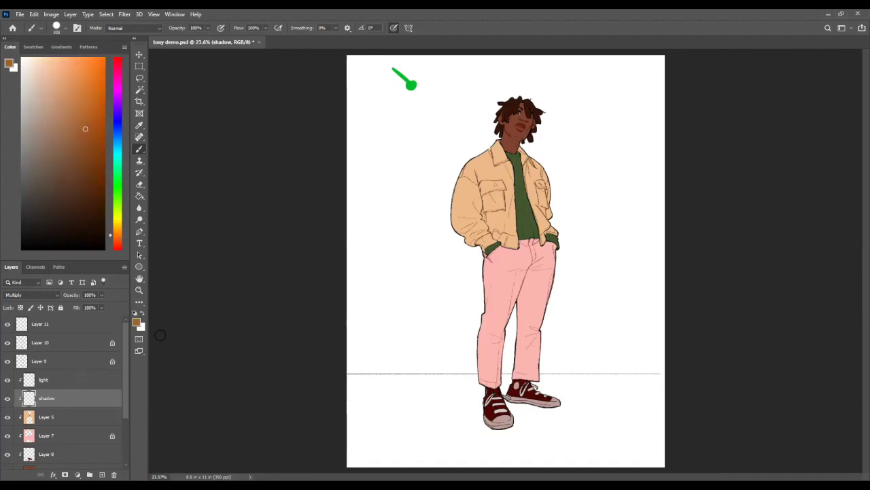
Paint an orange shadow down the right pant leg, retrying with lighter oranges until it looks right.
drag(556, 244, 537, 335)
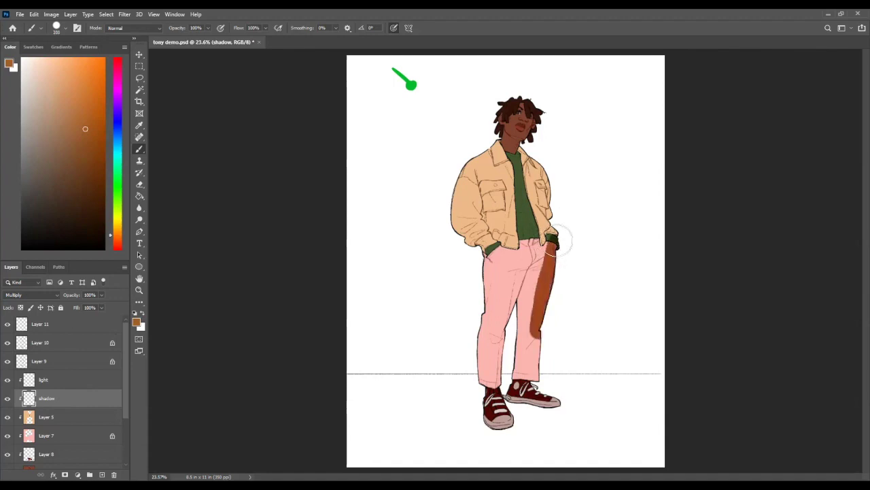
key(ctrl+z)
click(62, 94)
drag(557, 249, 532, 351)
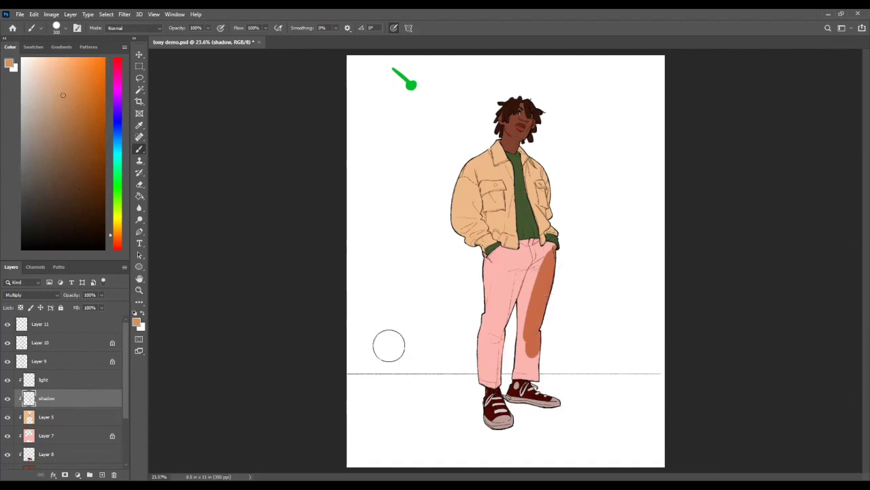
key(ctrl+z)
click(74, 92)
drag(564, 243, 531, 343)
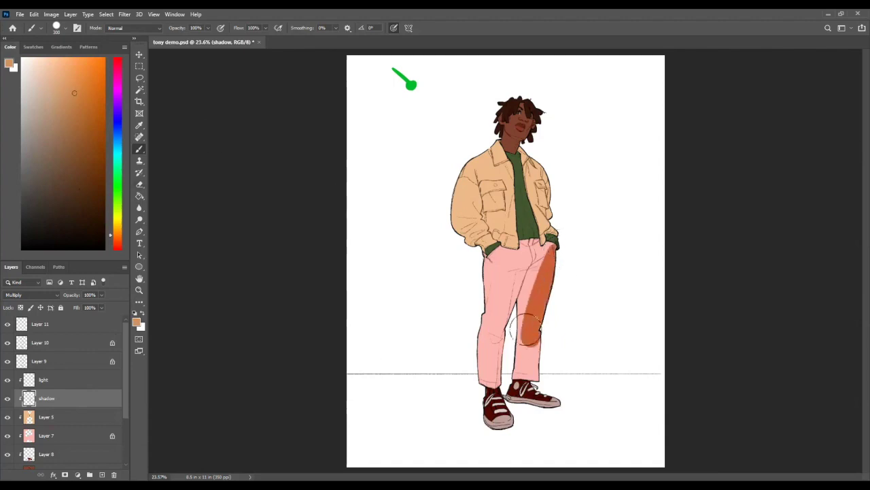
key(z)
mouse_move(560, 168)
mouse_down()
mouse_move(528, 222)
mouse_move(497, 225)
mouse_up()
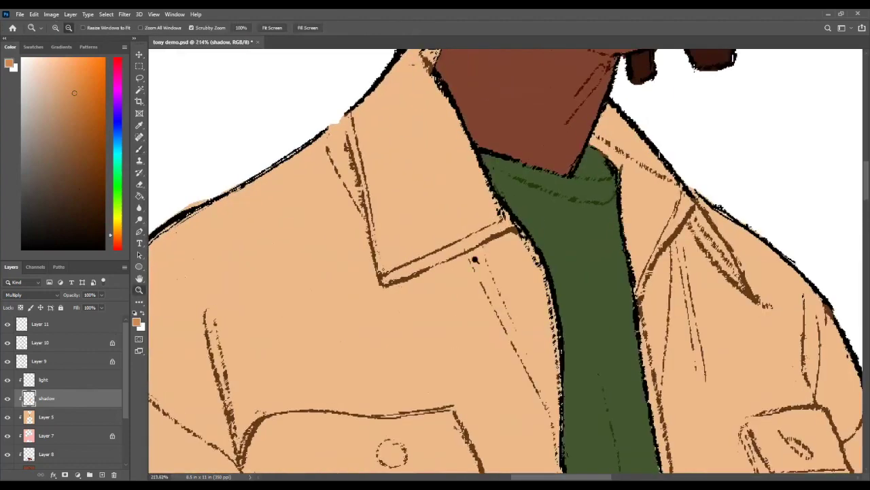
Zoom out from the collar past the face to the full figure, then take the Brush again.
scroll(385, 234, down, 2)
scroll(404, 317, up, 6)
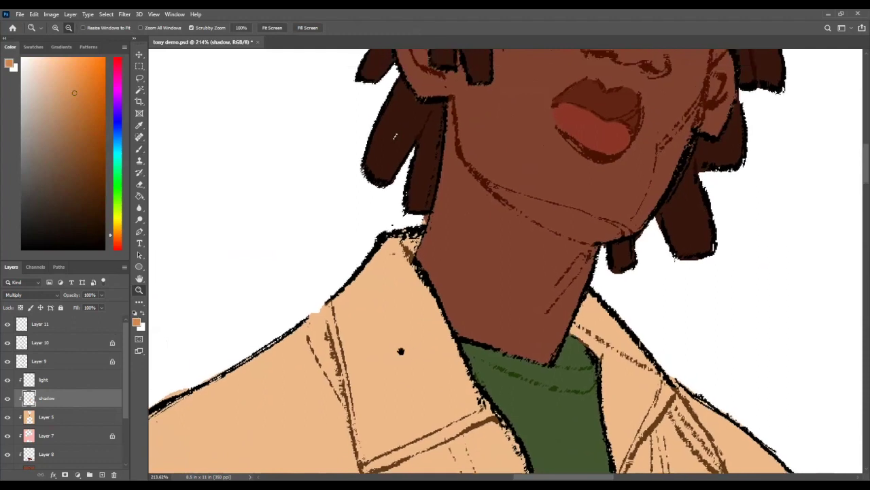
scroll(500, 245, down, 10)
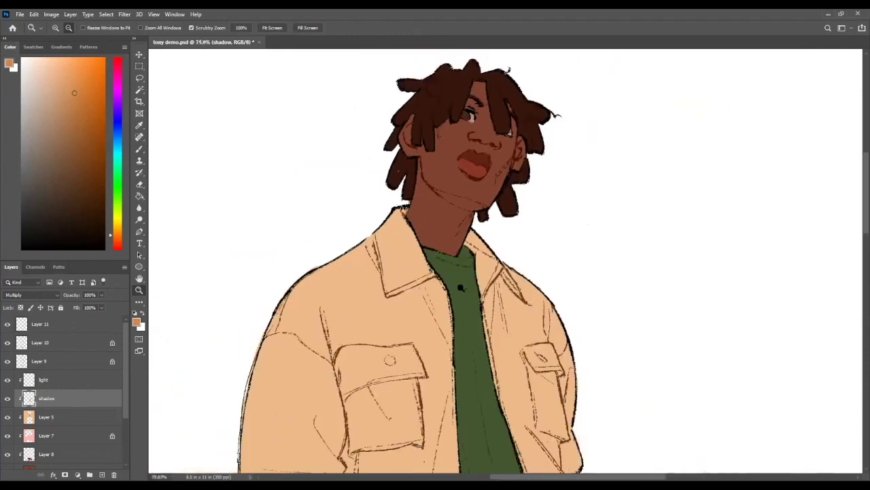
scroll(511, 284, down, 3)
scroll(523, 272, down, 2)
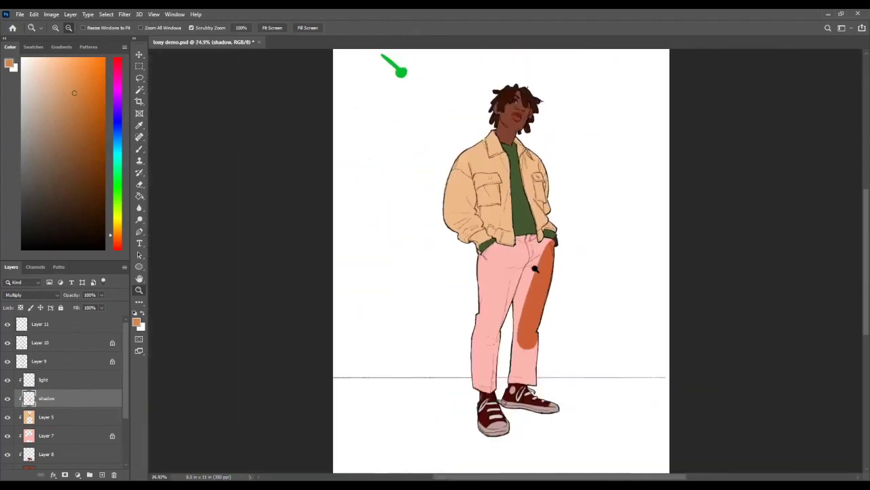
key(b)
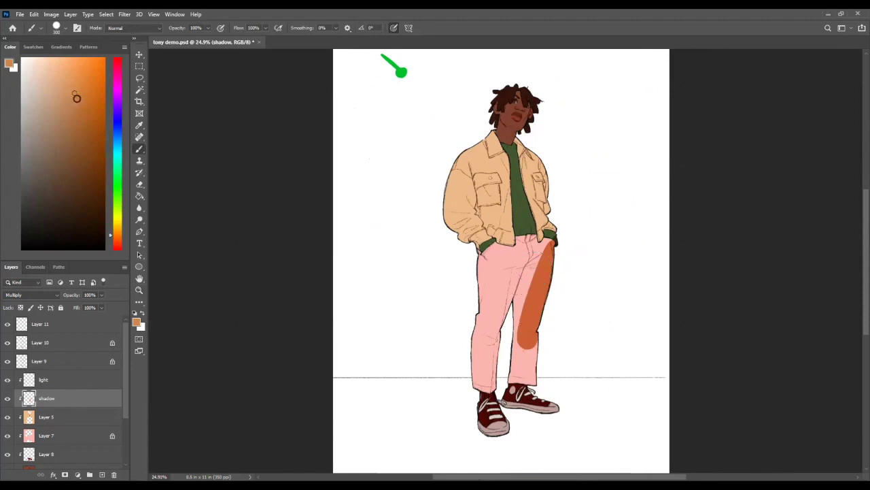
Extend the orange shadow down the right leg to the hem, undoing the extra hip strokes.
click(75, 92)
drag(551, 250, 525, 378)
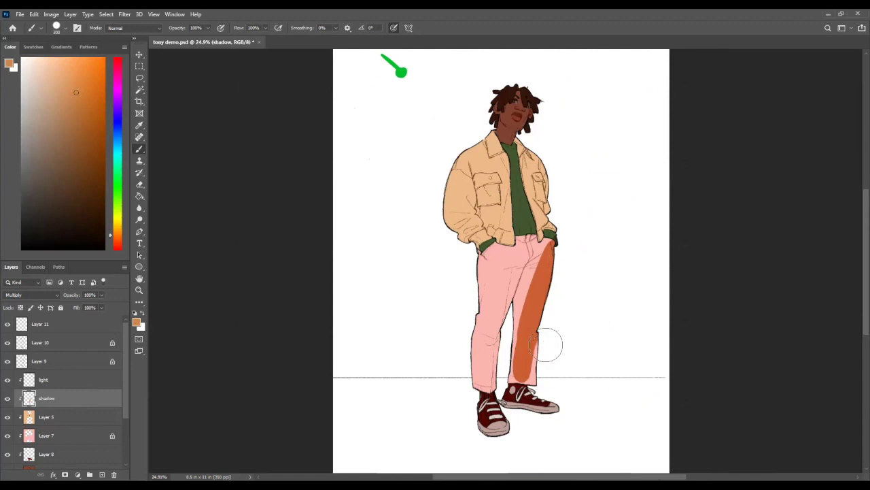
drag(550, 346, 530, 385)
drag(523, 326, 514, 398)
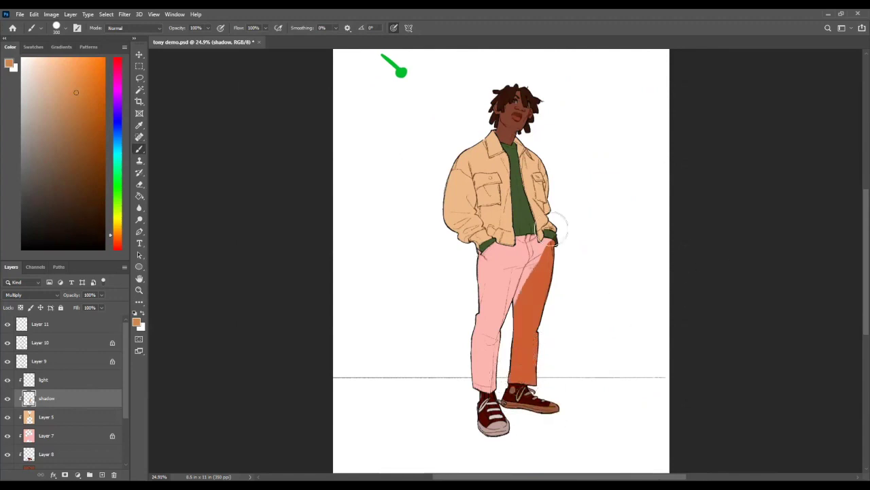
drag(556, 219, 545, 268)
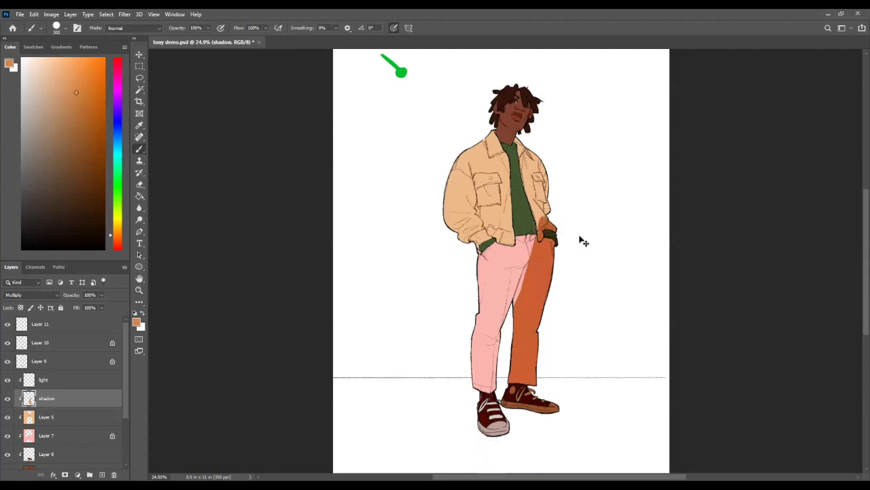
key(ctrl+z)
key(ctrl+z)
key(ctrl+z)
key(ctrl+z)
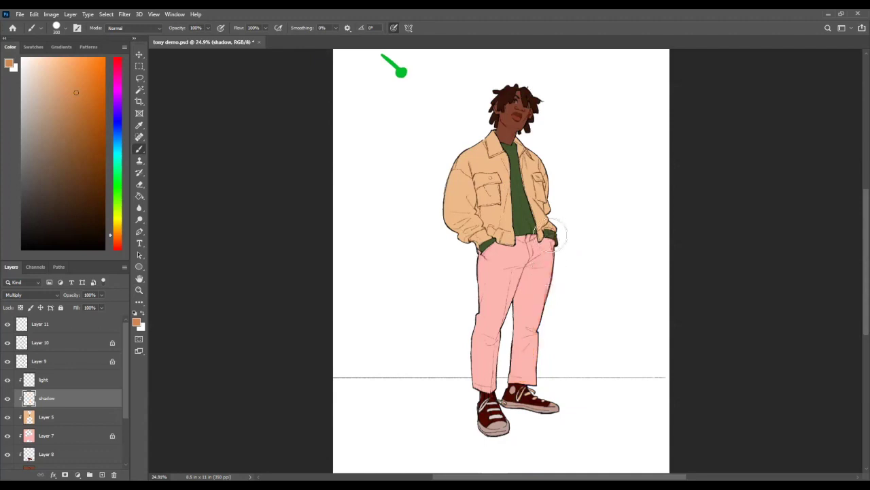
Repaint the shadow from hip to hem, darken the inner leg, waistband and neck under the chin.
drag(551, 234, 536, 382)
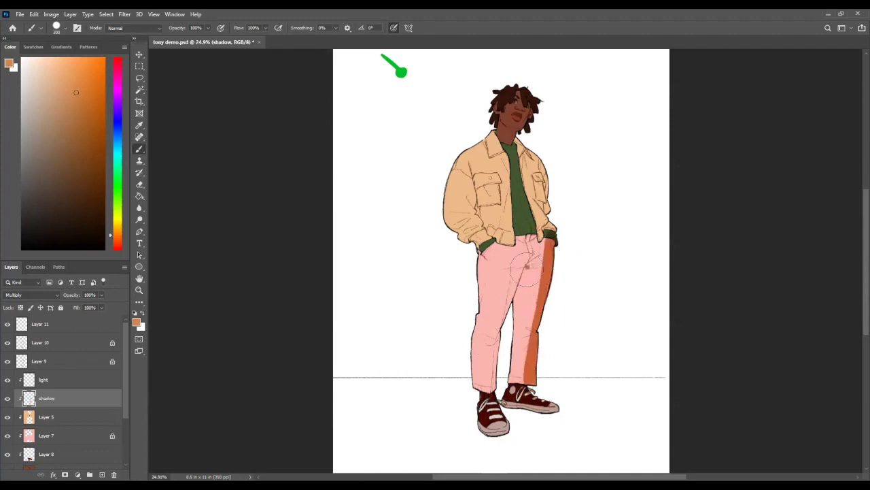
drag(527, 268, 514, 318)
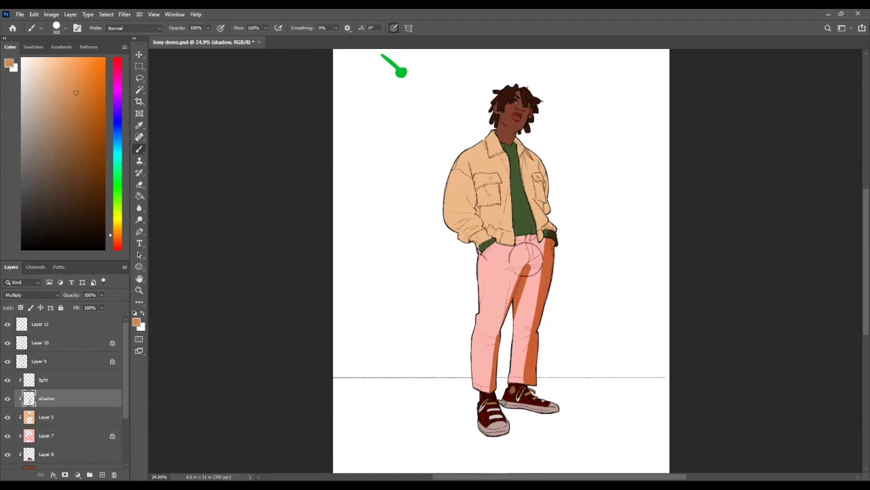
mouse_move(527, 265)
mouse_down()
mouse_move(542, 240)
mouse_move(540, 136)
mouse_up()
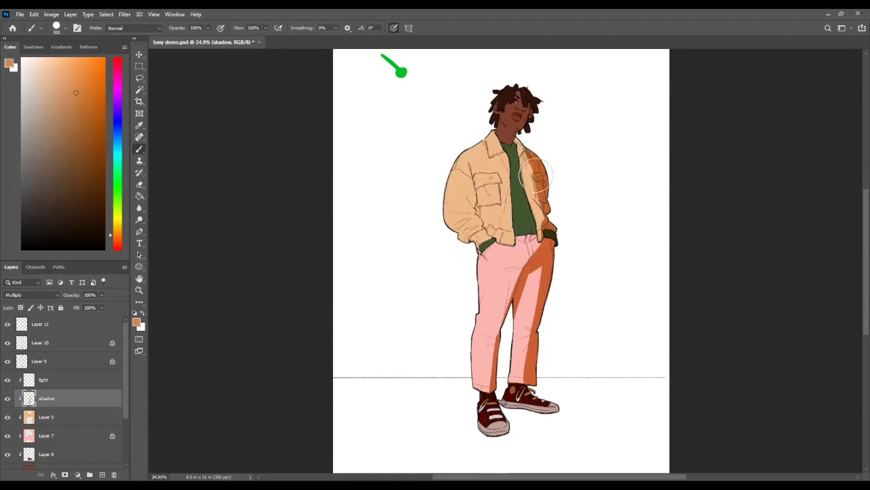
mouse_move(521, 138)
mouse_down()
mouse_move(518, 149)
mouse_move(507, 117)
mouse_move(522, 134)
mouse_move(505, 121)
mouse_move(515, 127)
mouse_move(524, 88)
mouse_move(516, 117)
mouse_move(568, 116)
mouse_move(542, 140)
mouse_up()
key(e)
key(z)
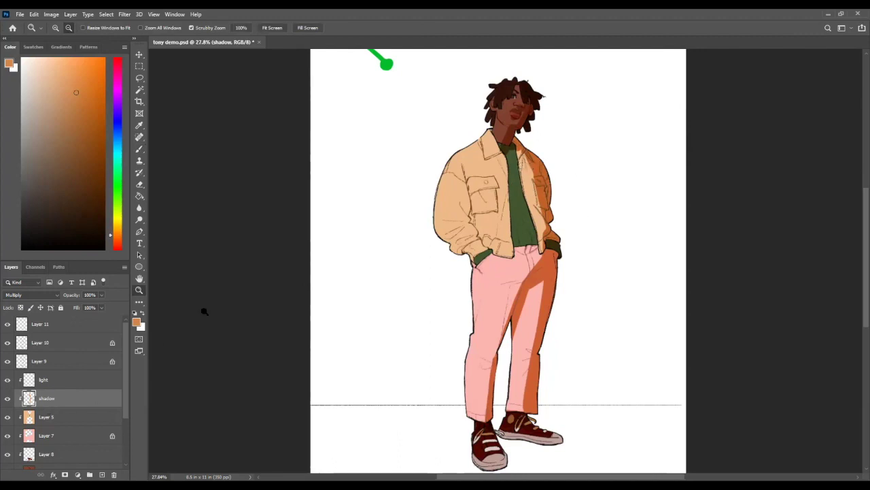
Select Layer 6 and hide the shadow and colour layers above it to inspect its contents.
scroll(72, 401, down, 2)
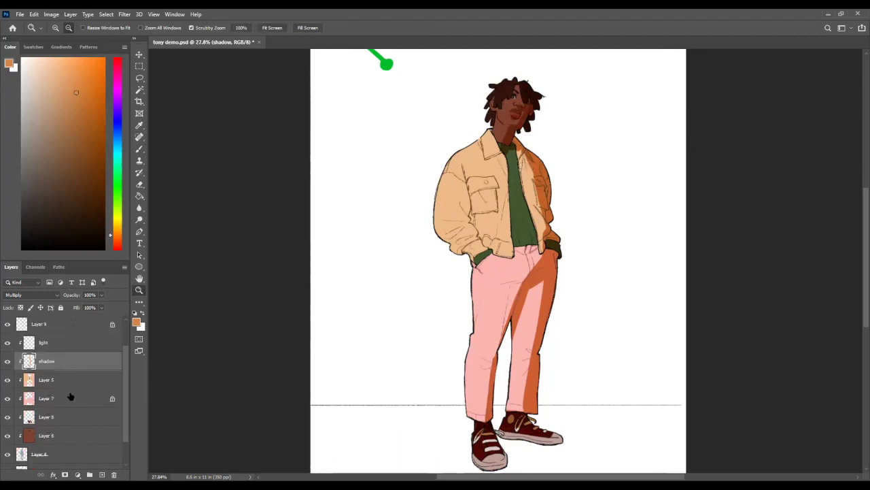
scroll(76, 440, down, 1)
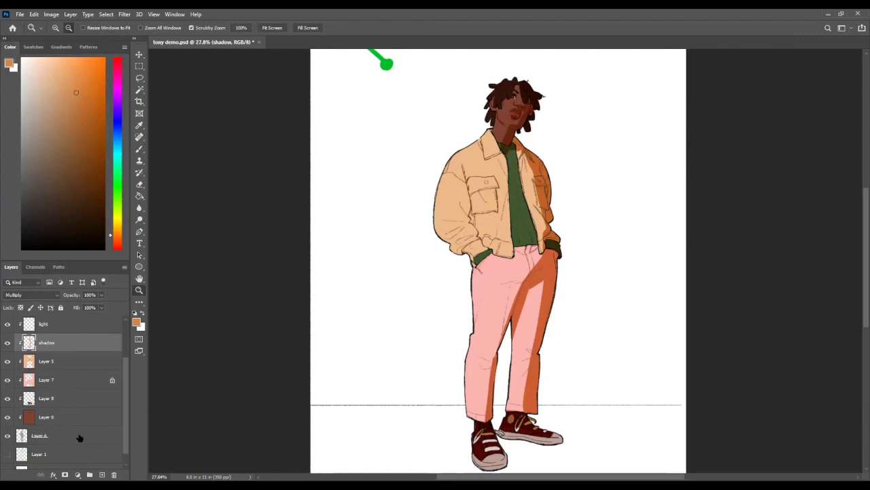
alt+click(8, 436)
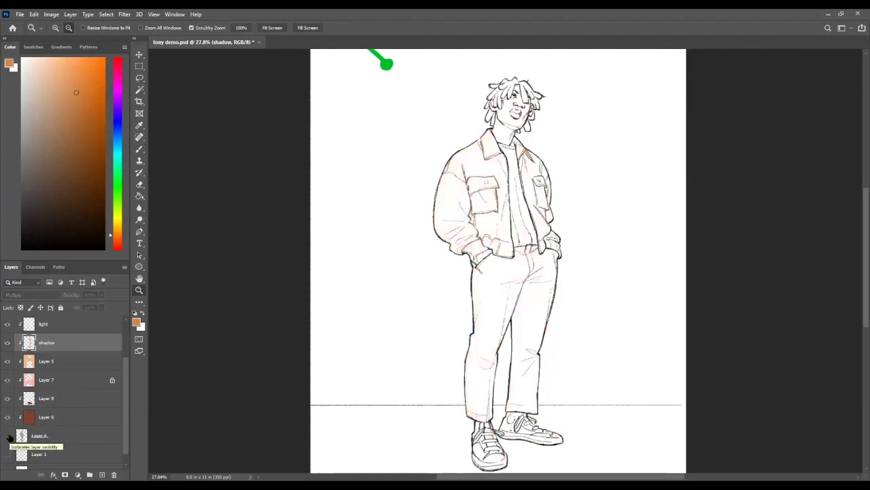
alt+click(9, 435)
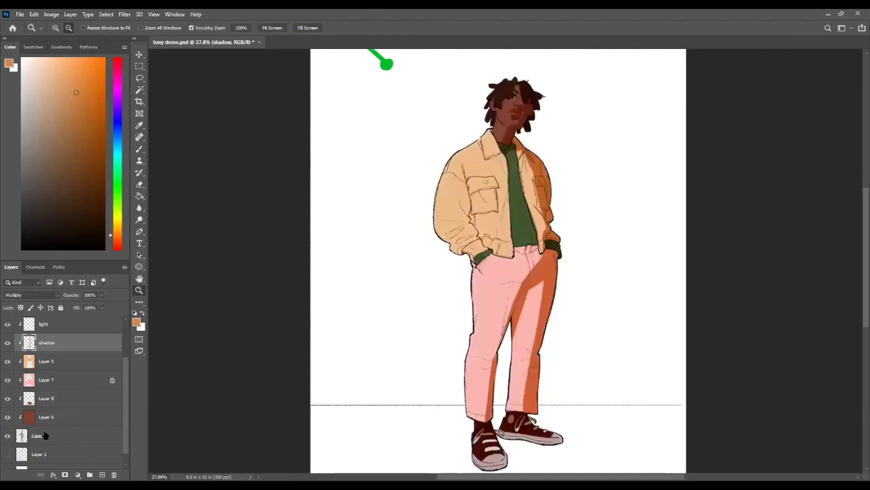
click(59, 418)
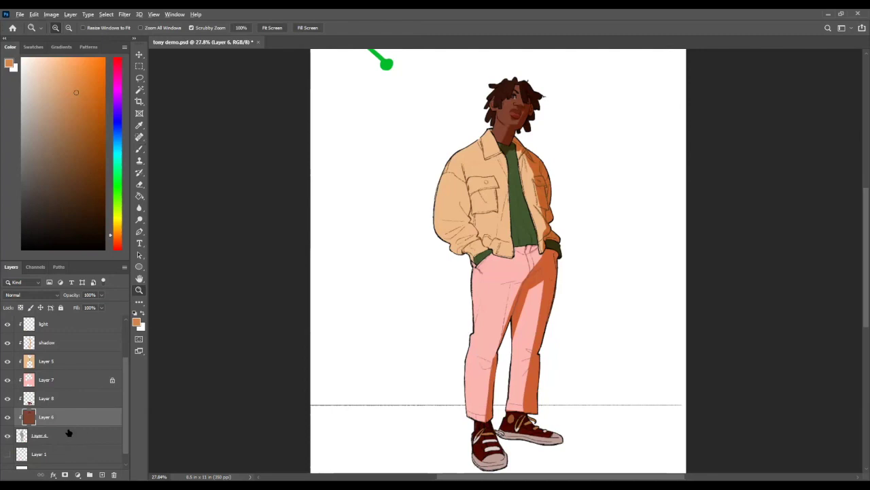
key(alt)
click(7, 417)
click(7, 417)
drag(7, 342, 7, 403)
click(8, 417)
click(7, 417)
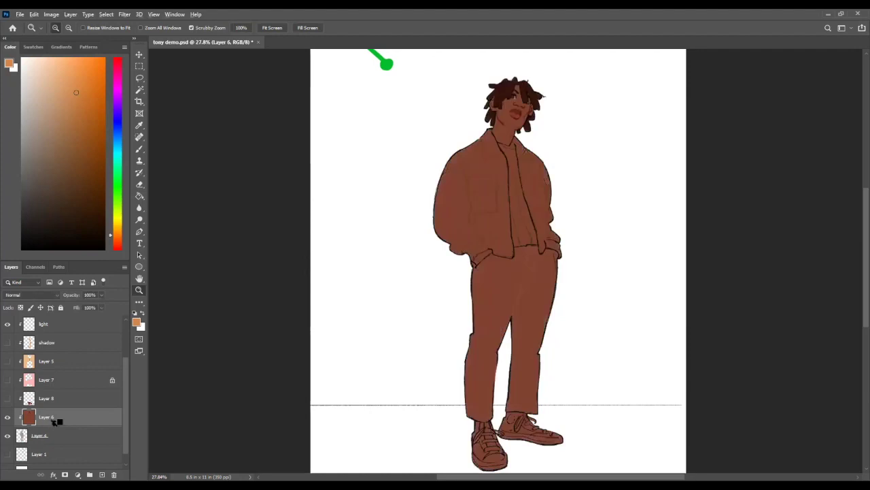
Fill Layer 6 with brown and clip it to the line art with Ctrl+Alt+G.
key(alt+BackSpace)
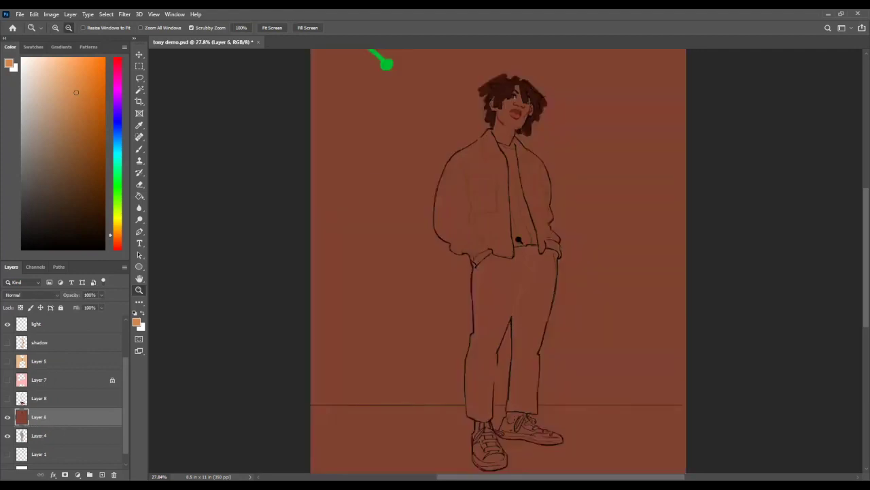
key(ctrl+z)
key(ctrl+shift+z)
key(ctrl+alt+g)
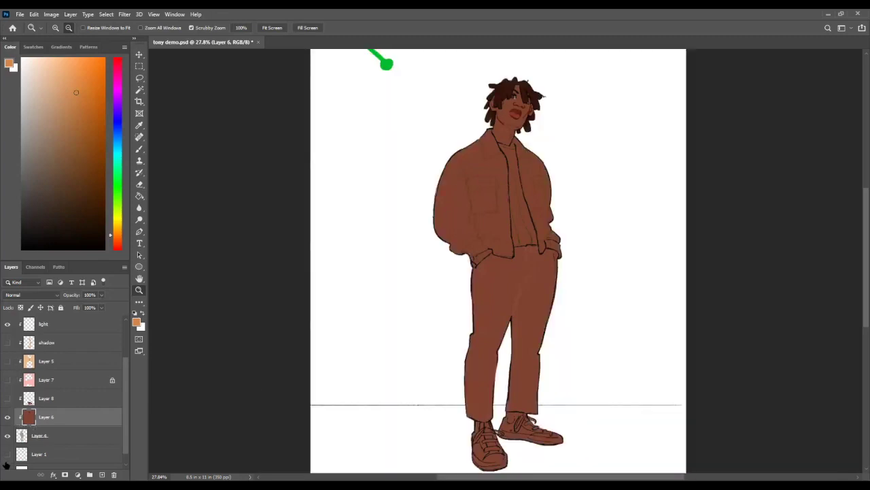
Turn the shoes, jacket, pants and shadow layers back on.
click(8, 397)
click(8, 360)
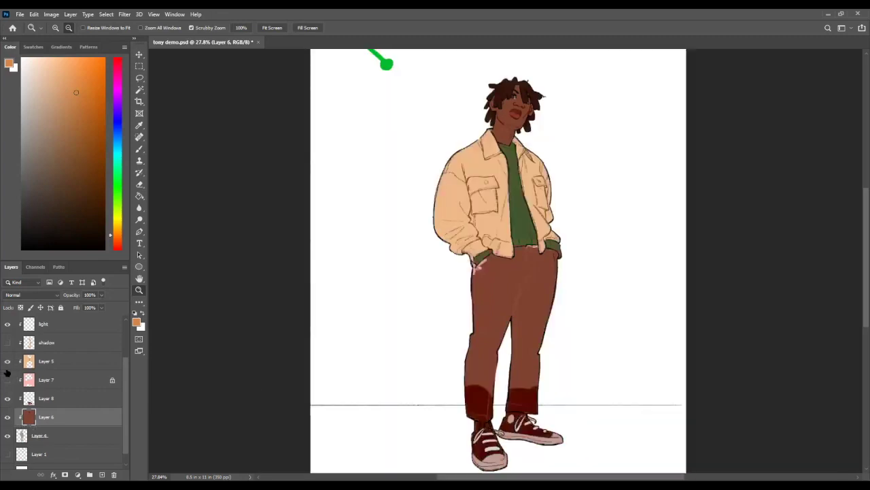
click(7, 380)
click(8, 342)
scroll(513, 167, down, 2)
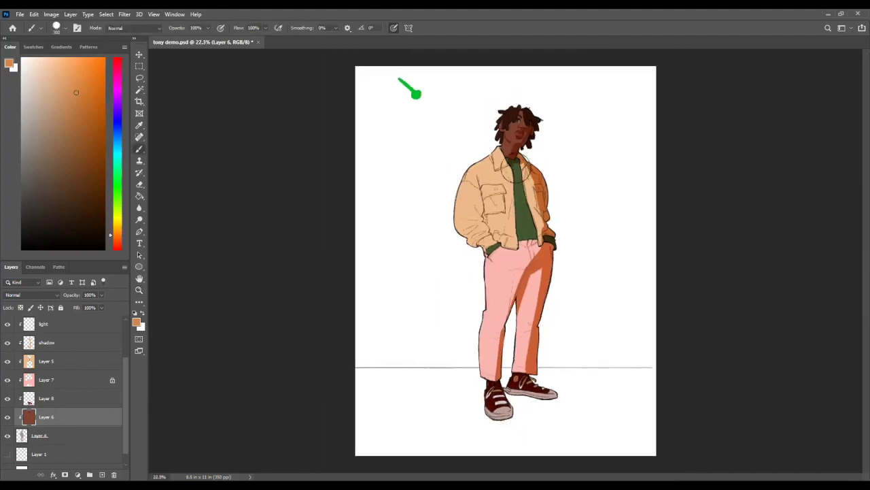
On the shadow layer, shade the jacket's right side and beneath the front pocket flap.
scroll(513, 168, up, 2)
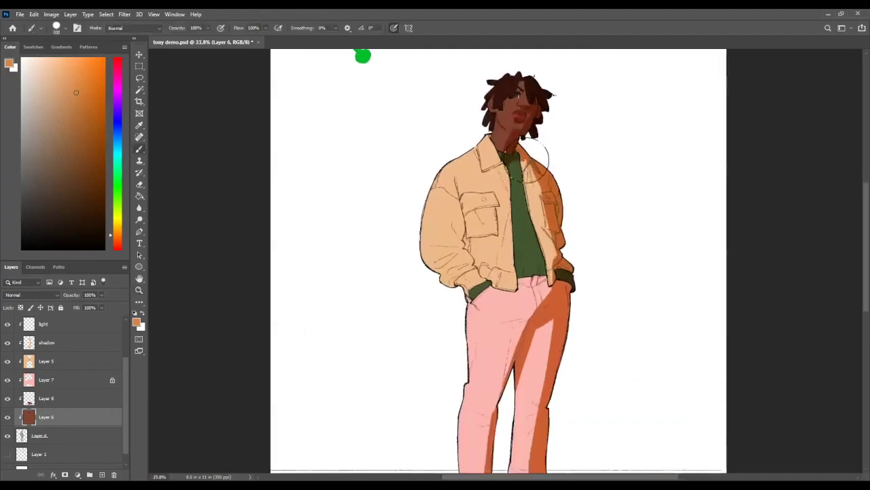
click(52, 345)
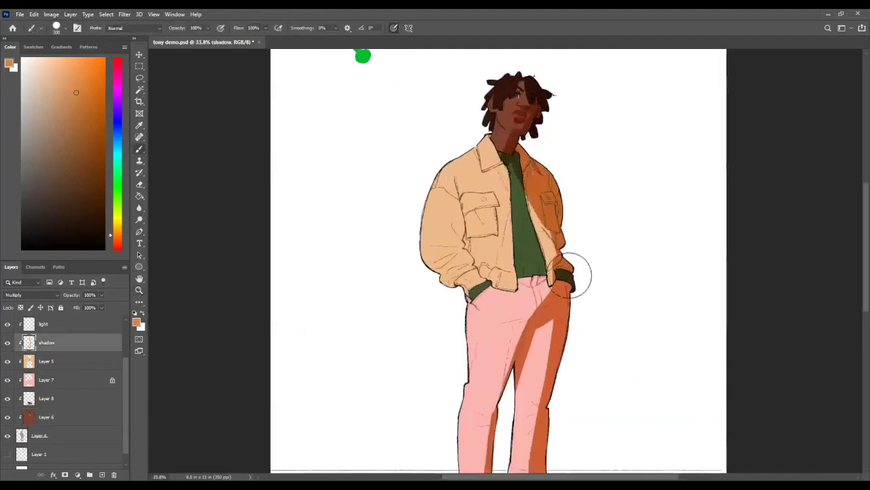
drag(534, 160, 554, 261)
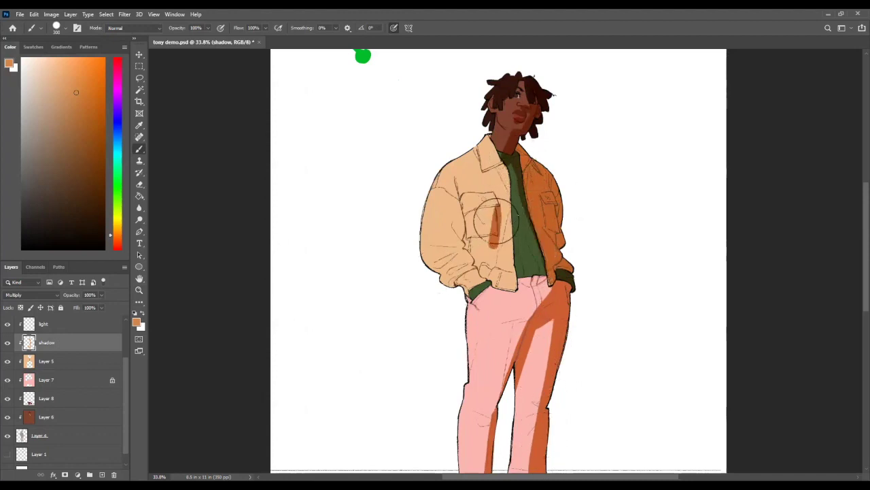
drag(497, 211, 468, 239)
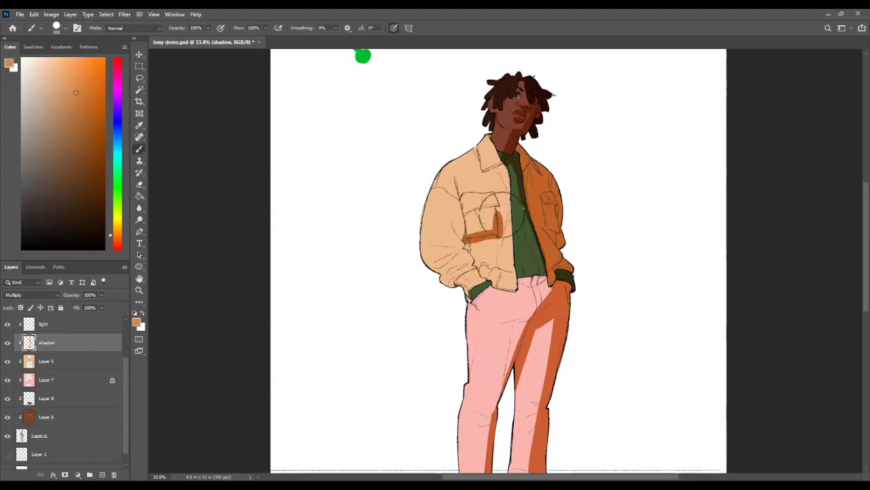
key(e)
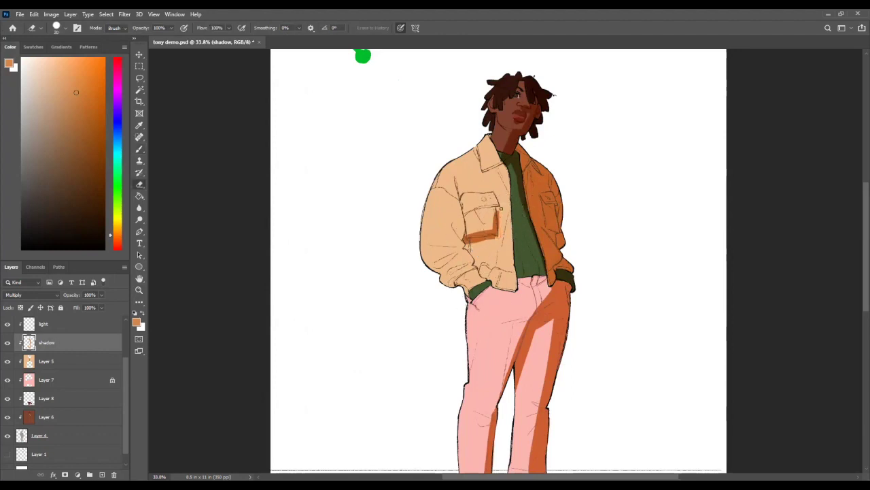
key(b)
Shade the jacket edges beside the shirt, the collar and the sleeve, cleaning up with the Eraser.
mouse_move(525, 163)
mouse_down()
mouse_move(529, 207)
mouse_move(505, 211)
mouse_up()
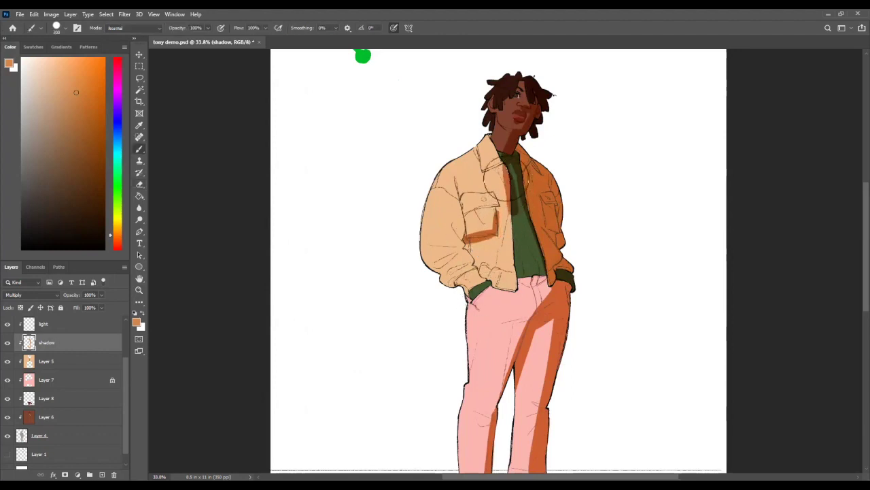
drag(496, 171, 480, 172)
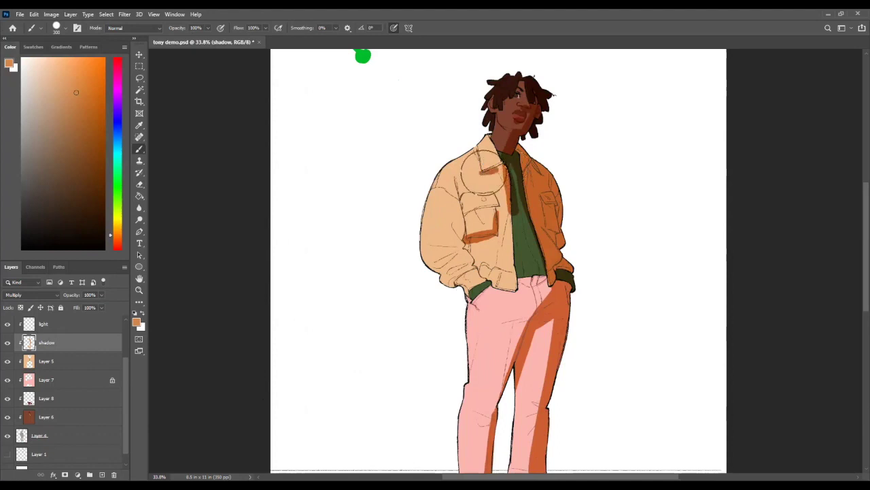
key(e)
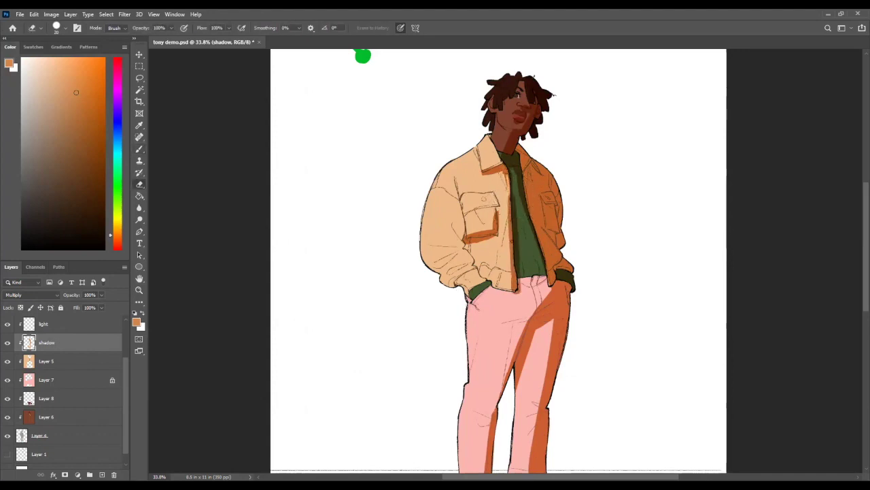
key(b)
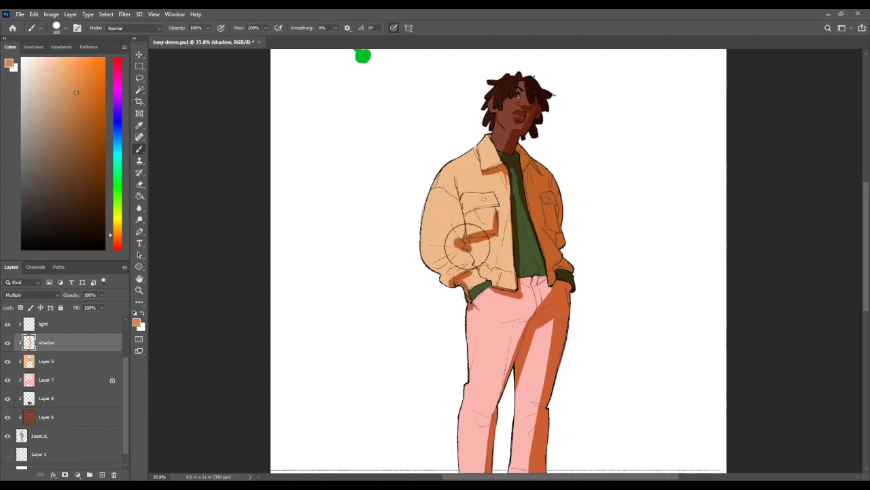
drag(464, 246, 449, 243)
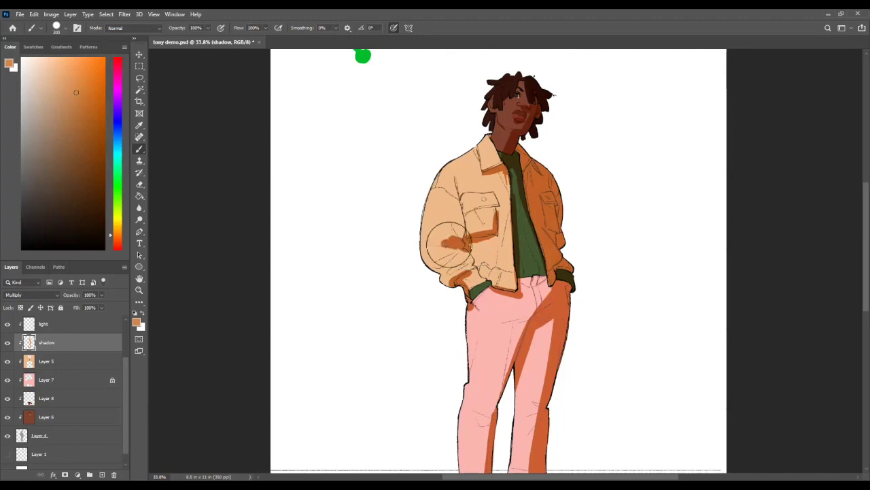
key(e)
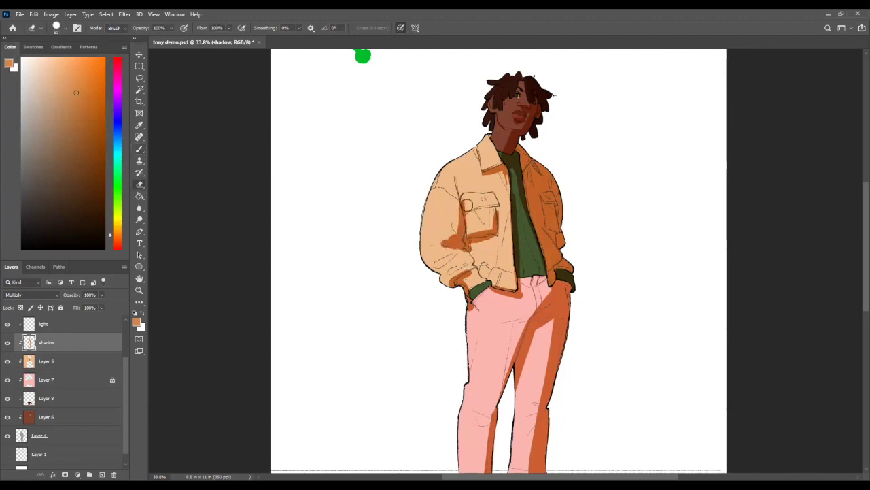
Zoom out to the whole figure and back in slightly, then return to the Brush.
key(z)
mouse_move(466, 205)
mouse_down()
mouse_move(422, 205)
mouse_move(442, 205)
mouse_up()
mouse_move(509, 268)
mouse_down()
mouse_move(540, 287)
mouse_move(570, 229)
mouse_move(591, 224)
mouse_up()
key(b)
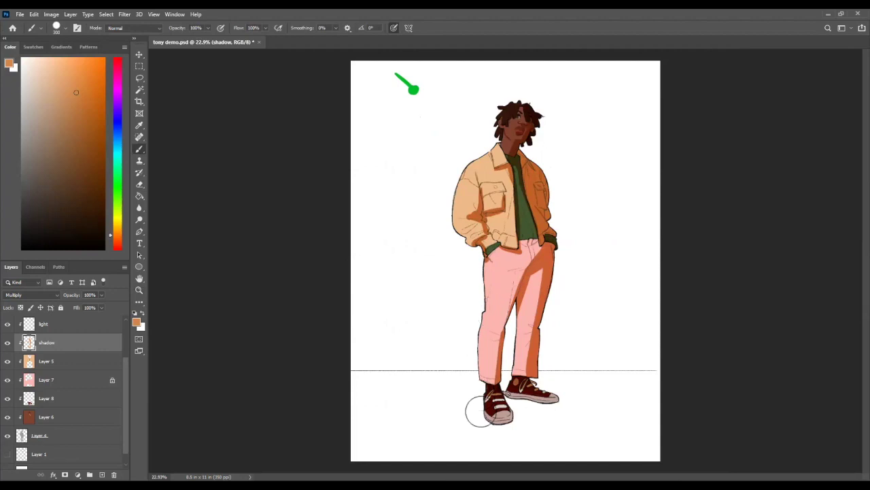
Zoom out slightly and deepen the shadow on the jacket's lower front and pocket.
key(z)
mouse_move(524, 320)
mouse_down()
mouse_move(548, 317)
mouse_move(539, 314)
mouse_up()
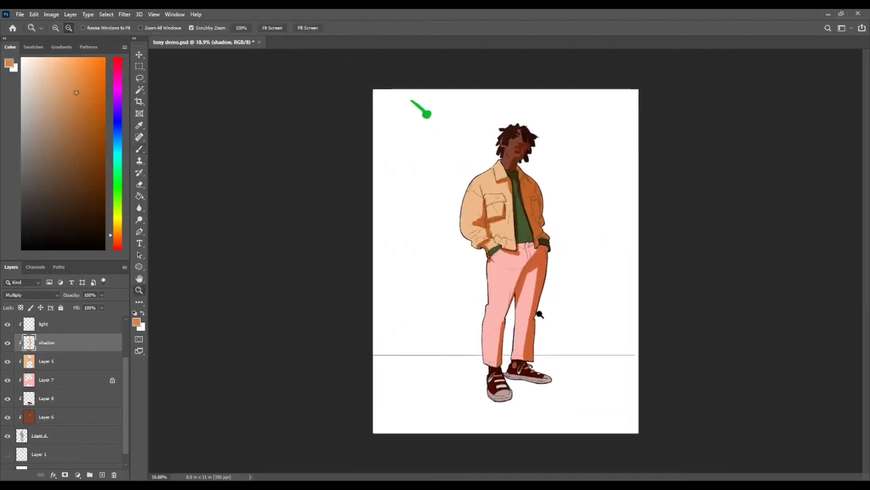
key(b)
mouse_move(495, 269)
mouse_down()
mouse_move(482, 249)
mouse_move(506, 239)
mouse_up()
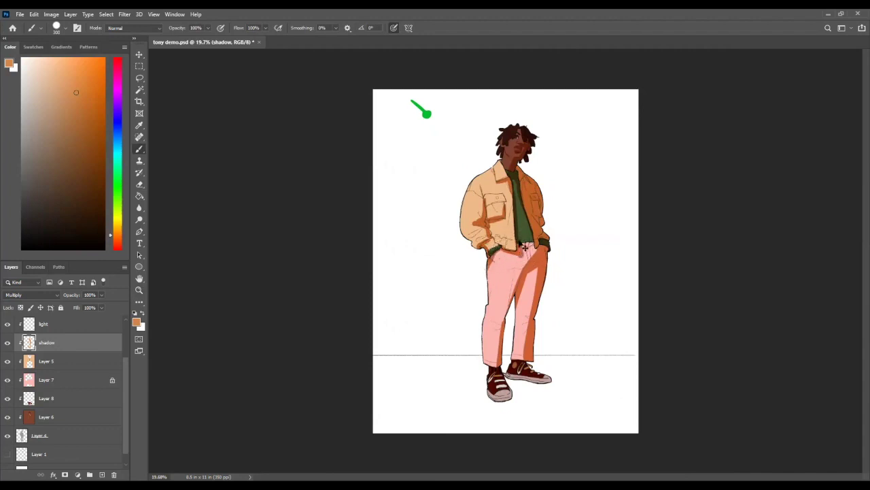
Paint a shadow on the pink pants below the waist, then undo it.
mouse_move(516, 289)
mouse_down()
mouse_move(505, 265)
mouse_move(517, 277)
mouse_up()
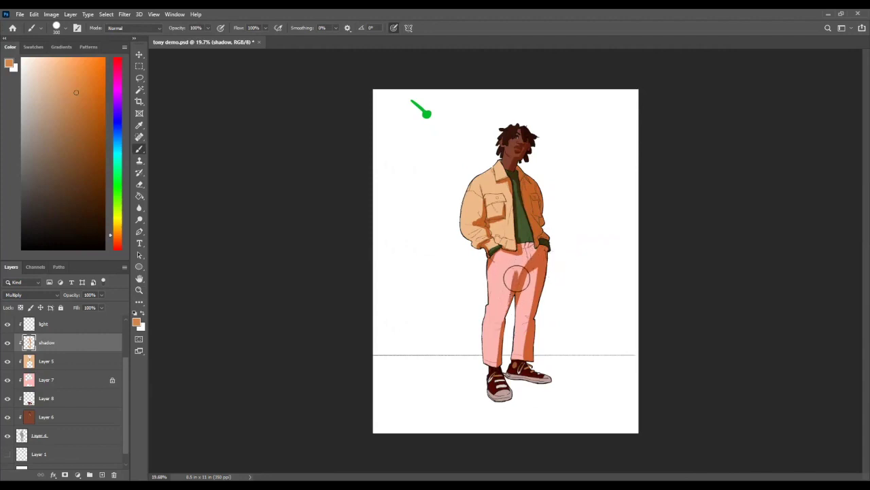
key(ctrl+z)
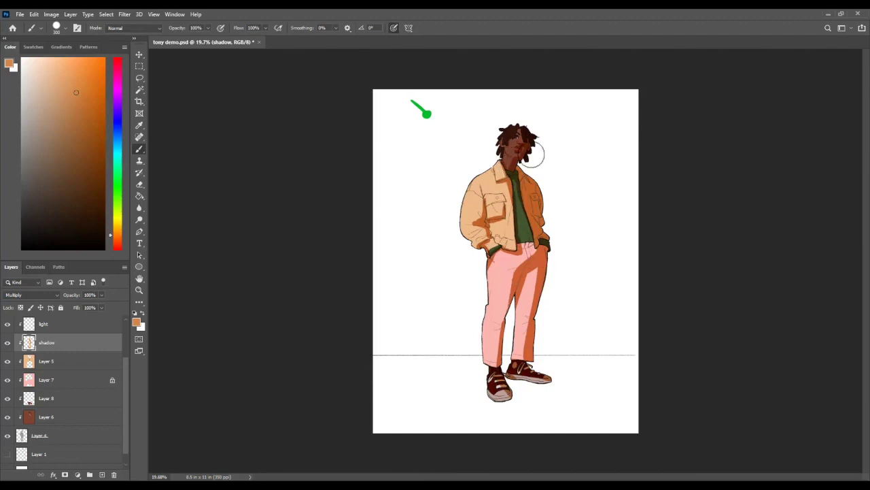
key(e)
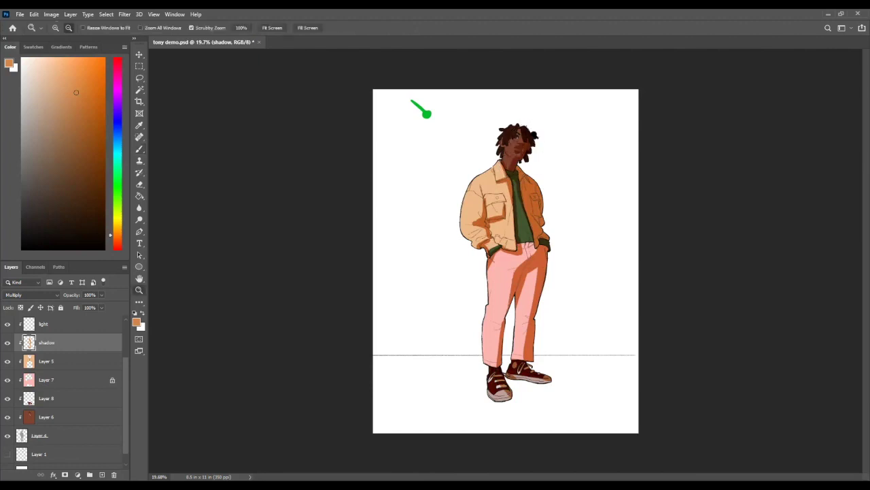
scroll(530, 135, up, 5)
key(b)
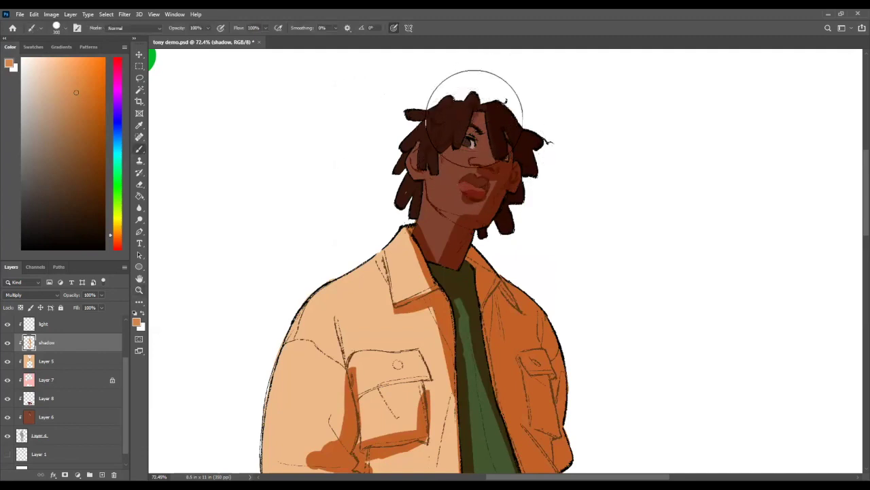
Zoom out to the full figure, mirror the canvas and flip it back, then select the light layer.
key(z)
drag(491, 136, 462, 137)
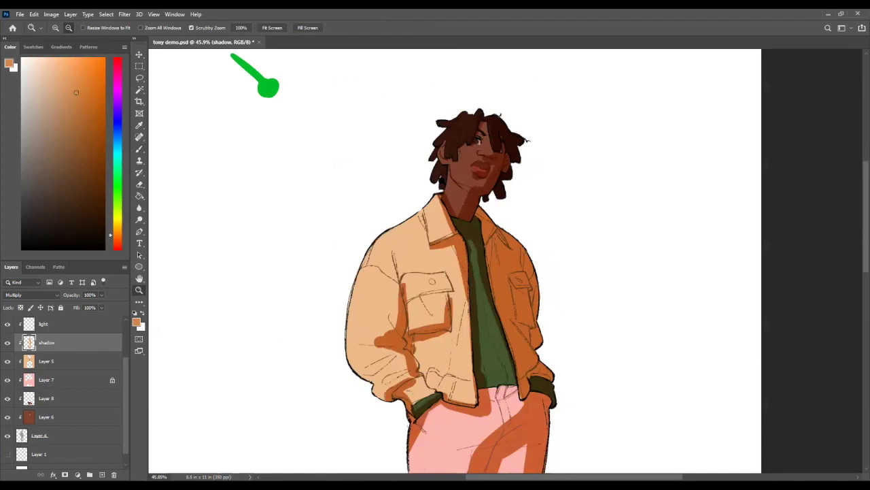
drag(456, 170, 503, 196)
key(ctrl+shift+h)
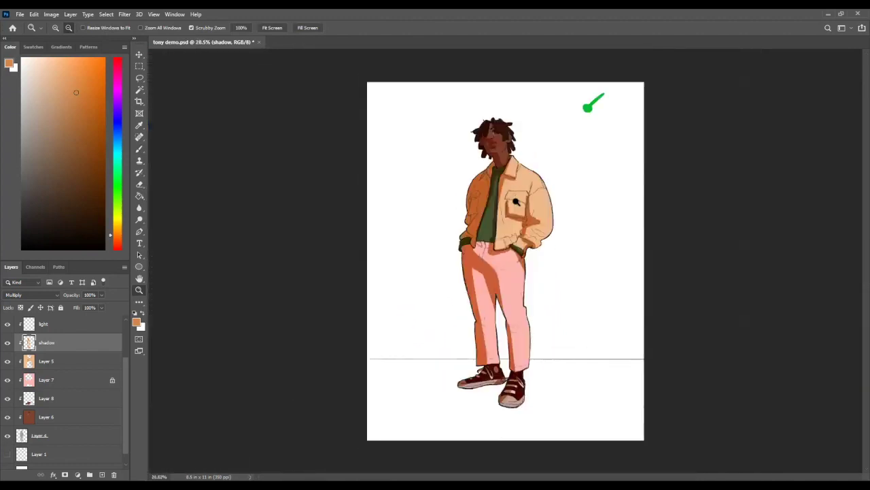
key(ctrl+shift+h)
key(ctrl+shift+h)
key(ctrl+shift+h)
drag(502, 205, 407, 292)
click(38, 328)
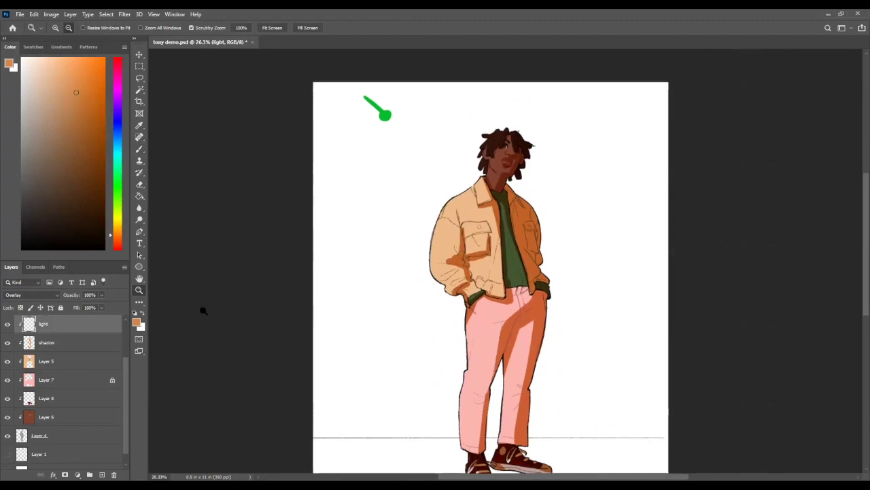
Zoom in slightly, take the Brush, and slide the Color panel hue up to bright green.
scroll(48, 403, up, 3)
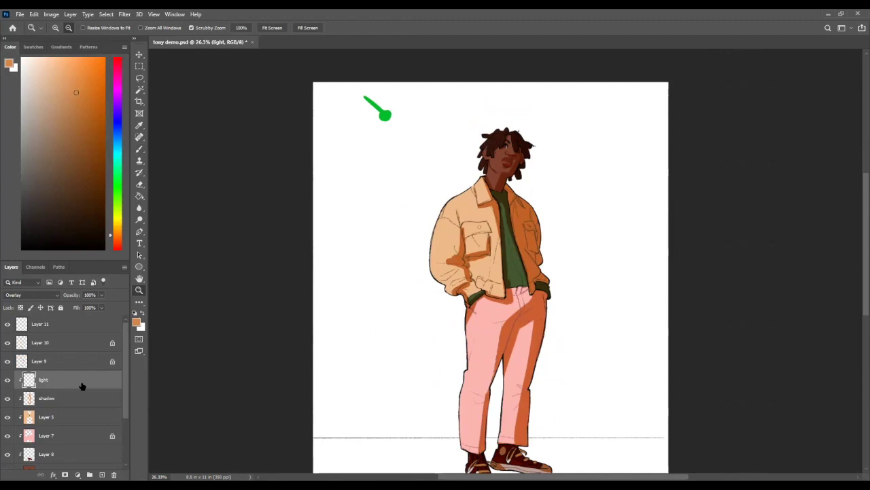
click(442, 186)
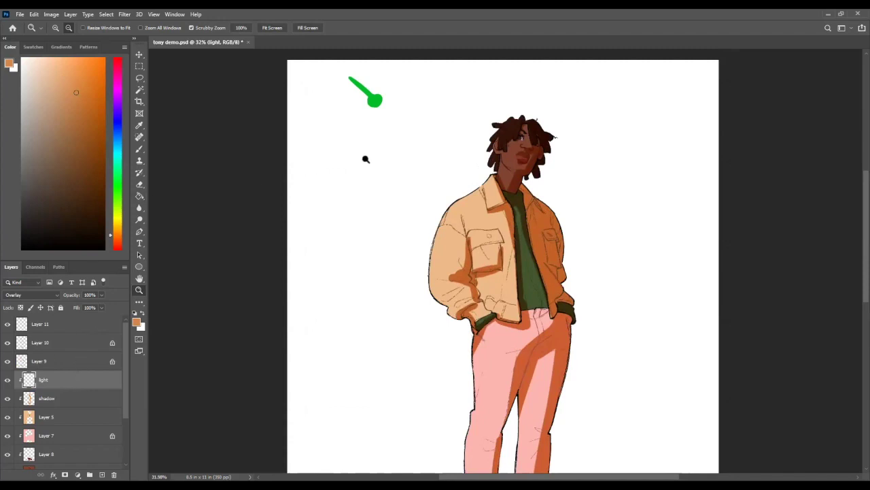
key(b)
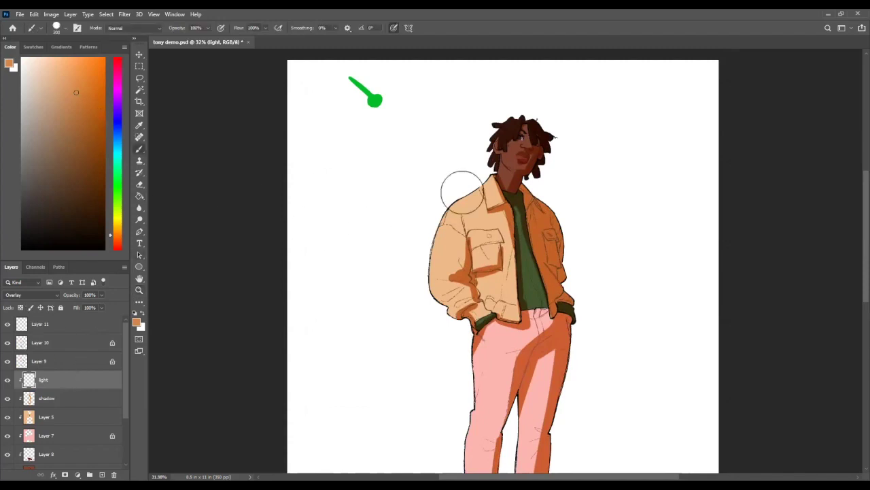
scroll(581, 204, down, 2)
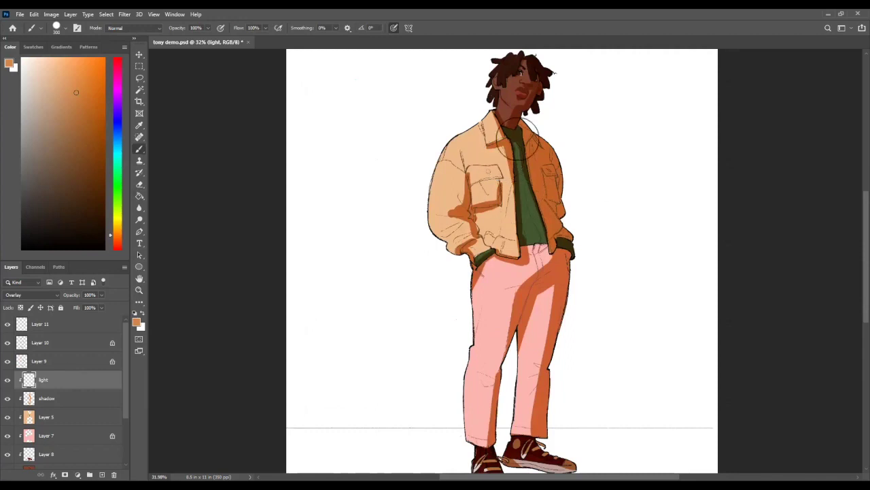
drag(117, 237, 117, 180)
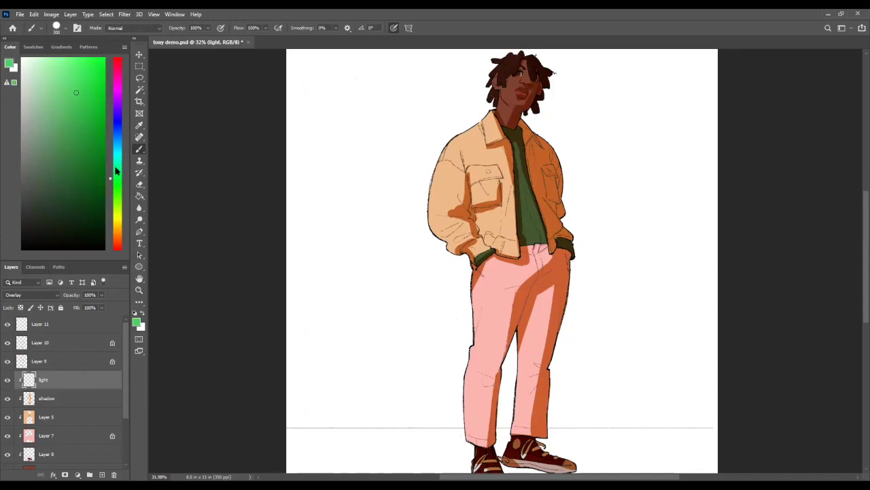
Shift the Color panel hue through teal toward cyan-blue and pick a lighter blue.
drag(115, 171, 118, 159)
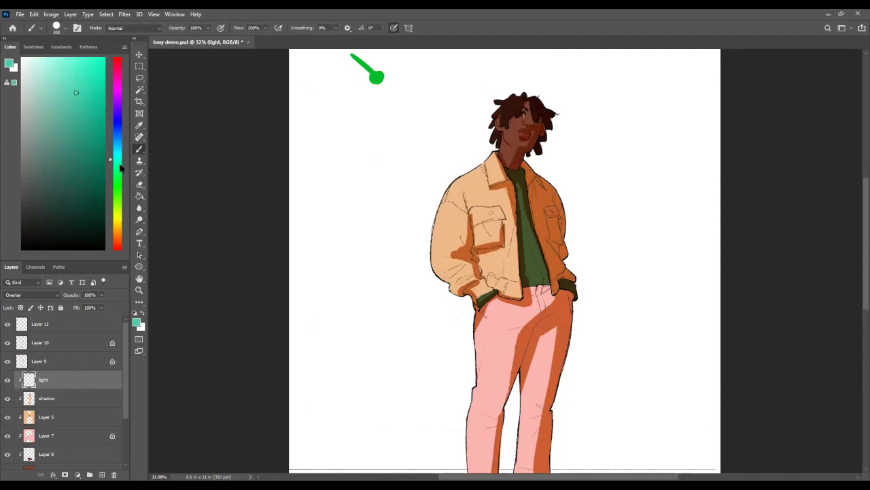
drag(119, 156, 123, 134)
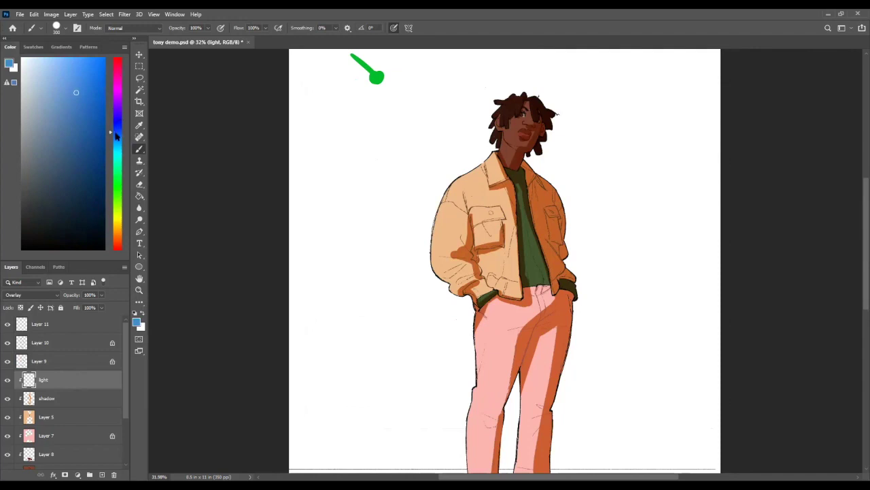
click(68, 72)
Paint trial light strokes on the jacket and left pants leg, then undo them.
drag(500, 160, 436, 262)
drag(486, 214, 439, 268)
mouse_move(491, 252)
mouse_down()
mouse_move(466, 291)
mouse_move(493, 344)
mouse_move(479, 436)
mouse_up()
drag(490, 350, 476, 469)
drag(494, 190, 495, 279)
drag(500, 155, 499, 166)
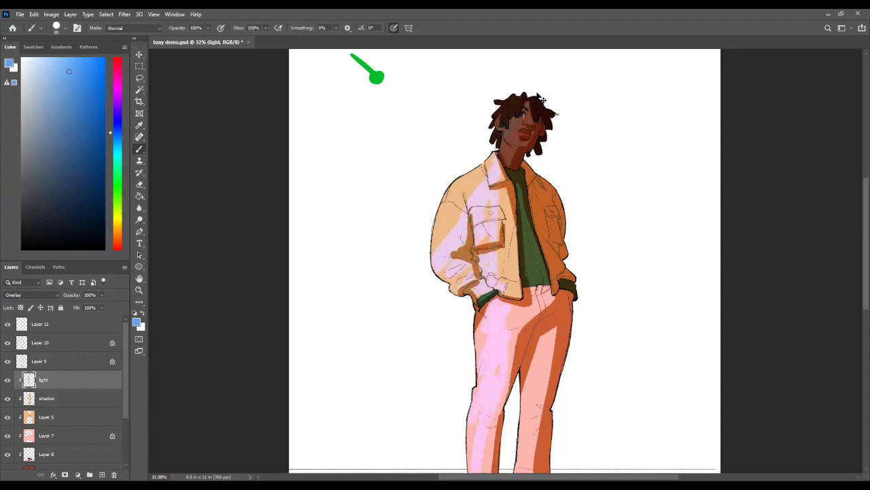
key(ctrl+z)
key(ctrl+z)
key(ctrl+z)
Try several blues in the colour field and settle on a paler, lighter blue.
click(50, 61)
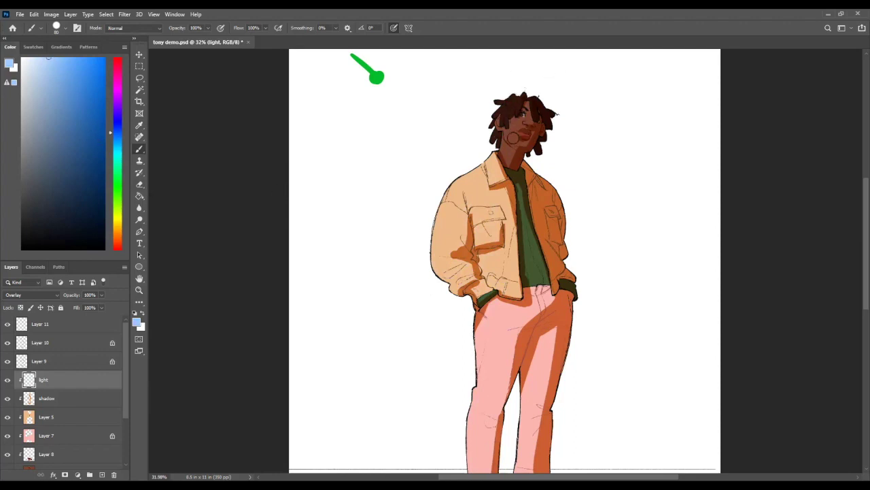
click(48, 82)
click(98, 58)
mouse_move(113, 65)
mouse_down()
mouse_move(119, 90)
mouse_move(90, 112)
mouse_move(48, 190)
mouse_move(58, 50)
mouse_up()
click(61, 62)
drag(60, 61, 54, 51)
Erase the pale face touches, zoom out to the whole figure, and sample the skin brown.
key(e)
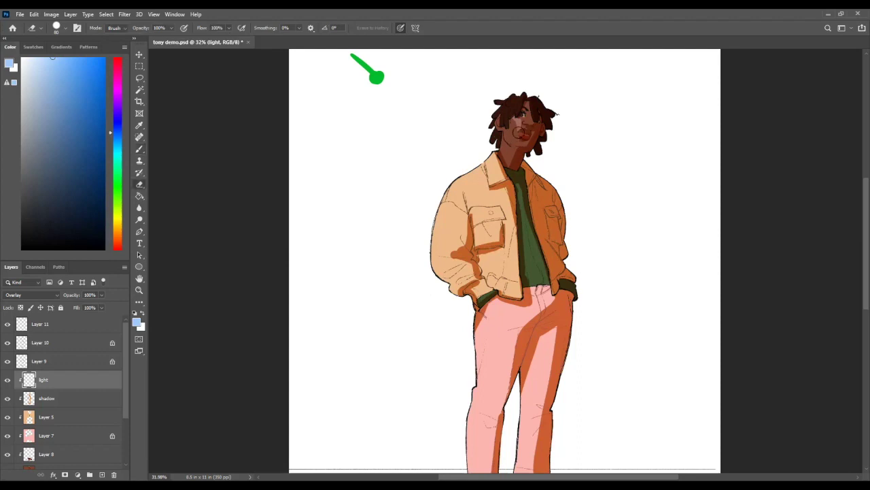
key(b)
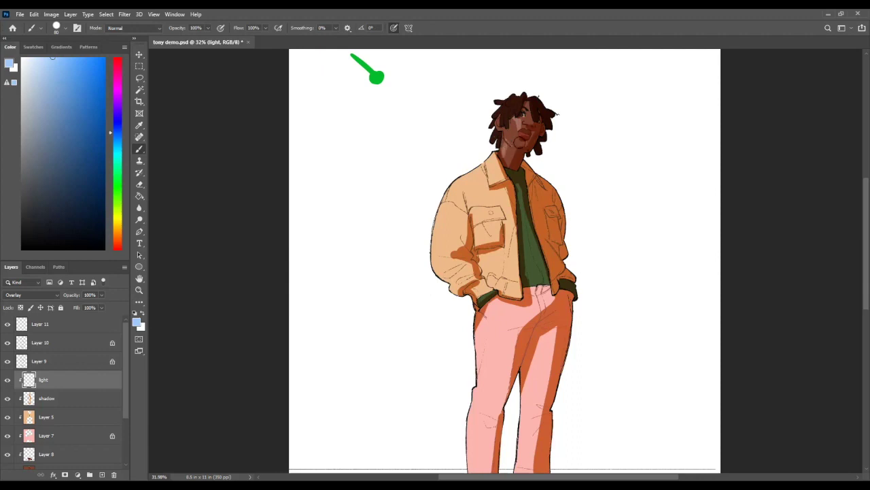
key(e)
key(z)
mouse_move(530, 125)
mouse_down()
mouse_move(564, 126)
mouse_move(515, 147)
mouse_up()
key(b)
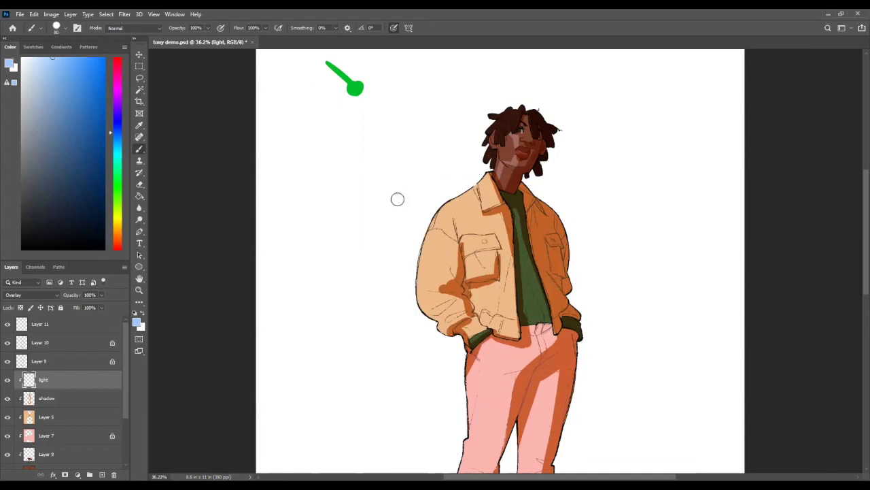
alt+click(515, 141)
click(33, 47)
Pick a light blue swatch, nudge it toward cyan, and draw a thin lens outline on the face.
click(21, 62)
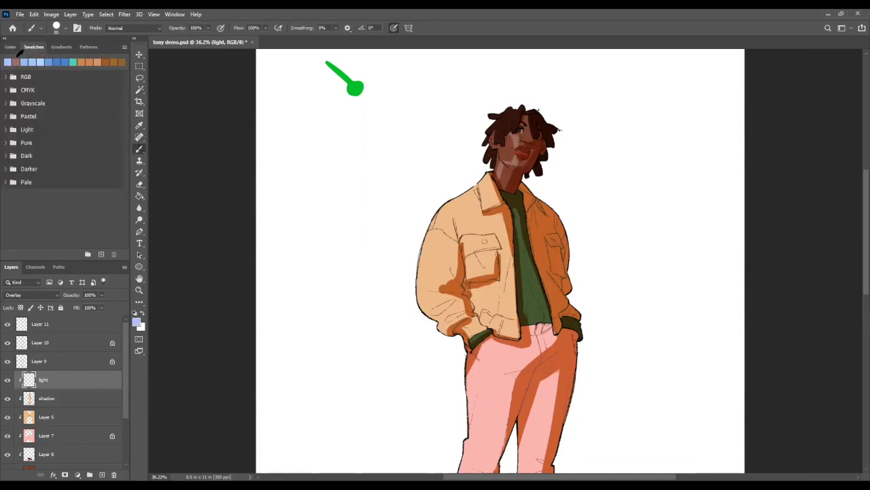
click(10, 47)
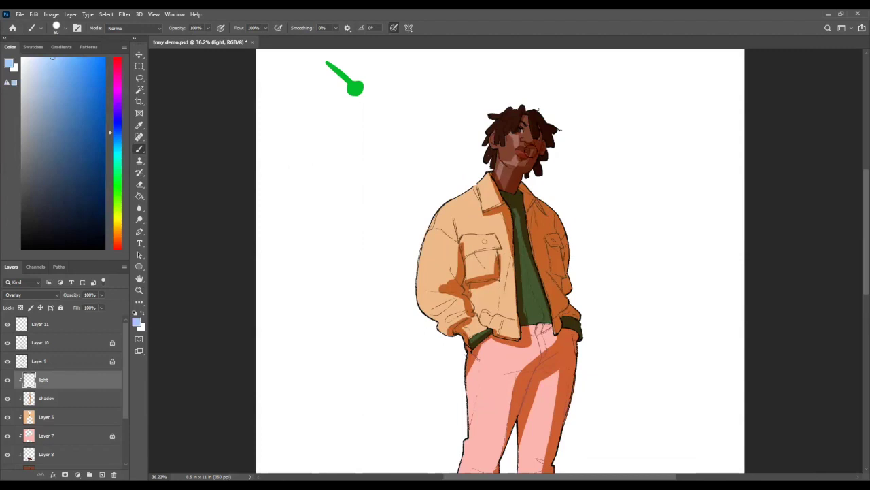
click(56, 64)
drag(116, 135, 117, 142)
drag(519, 132, 511, 143)
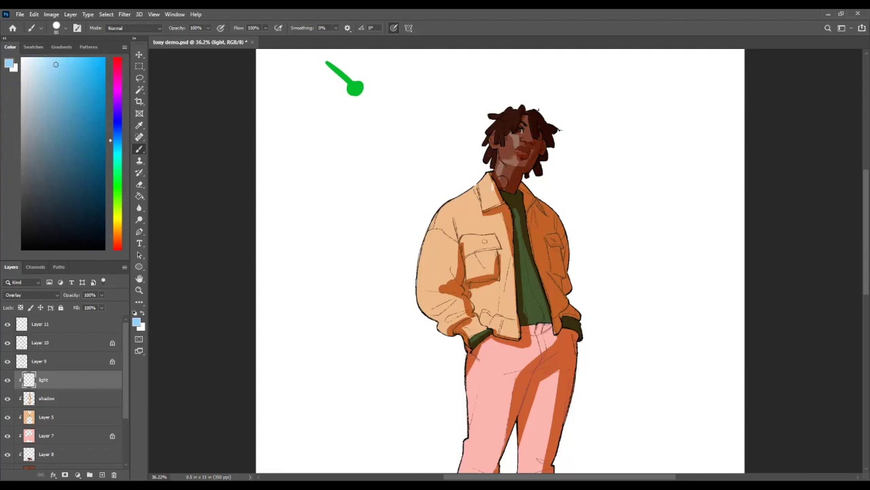
Choose a slightly different light blue and lock the light layer's transparent pixels.
key(e)
key(z)
mouse_move(530, 176)
mouse_down()
mouse_move(512, 174)
mouse_move(566, 153)
mouse_up()
key(b)
click(45, 74)
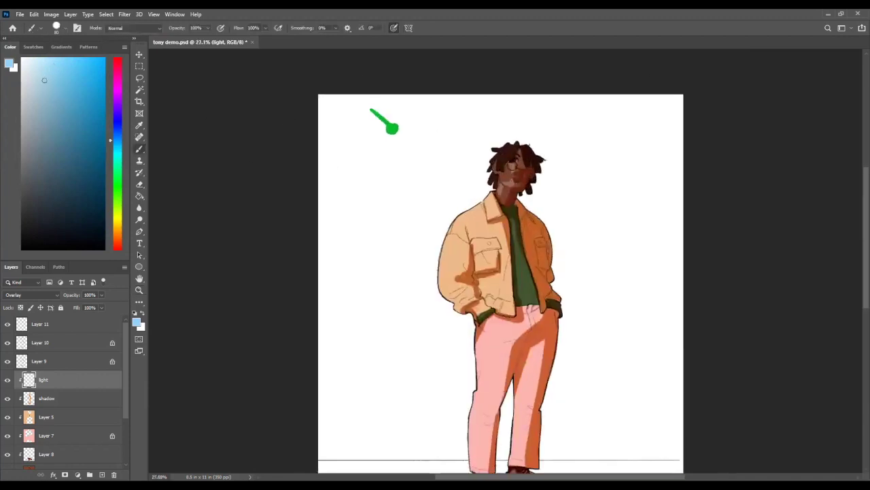
key(slash)
key(z)
drag(538, 216, 548, 127)
key(e)
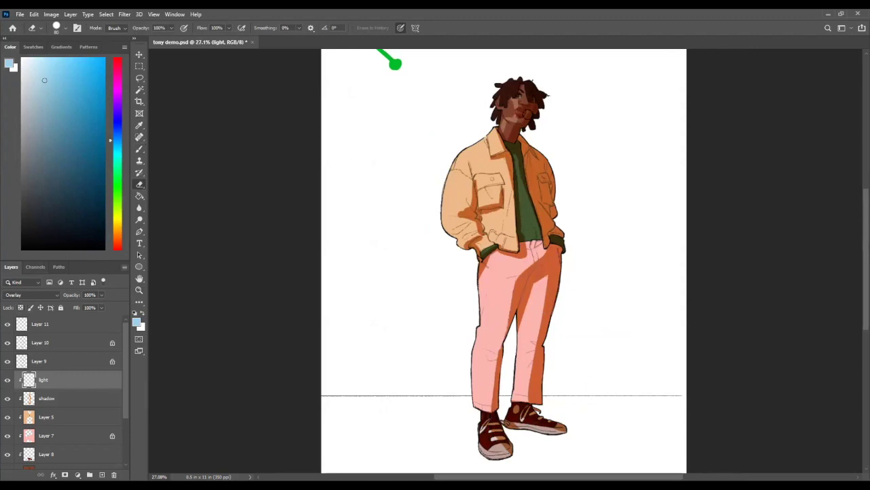
Zoom in on the upper body and paint a pale highlight stroke along the jacket collar.
key(z)
drag(508, 275, 534, 276)
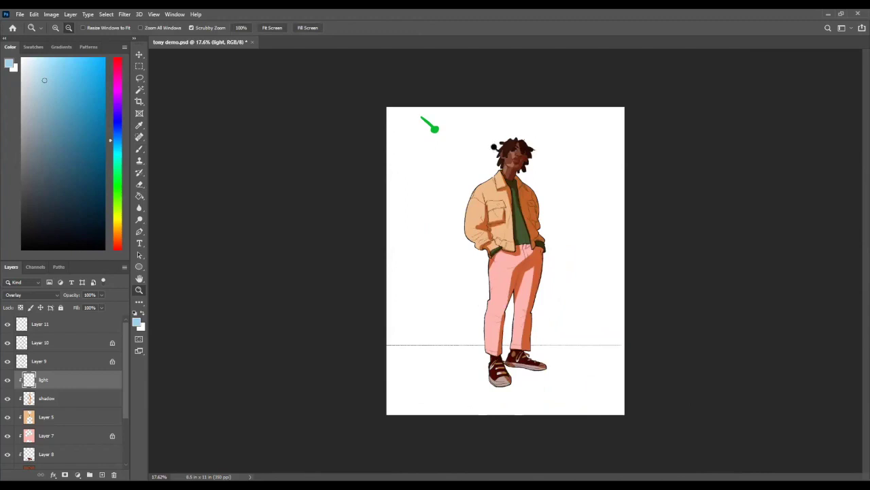
drag(495, 146, 511, 146)
key(b)
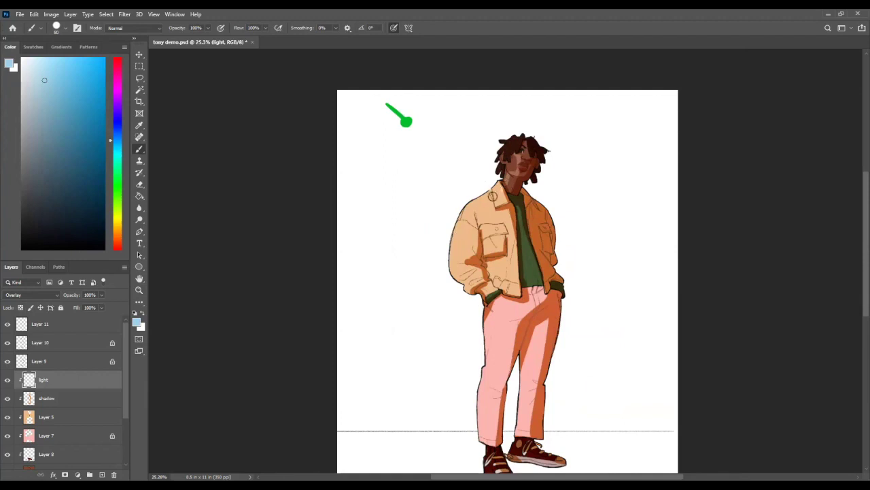
mouse_move(498, 186)
mouse_down()
mouse_move(504, 196)
mouse_move(488, 207)
mouse_up()
key(z)
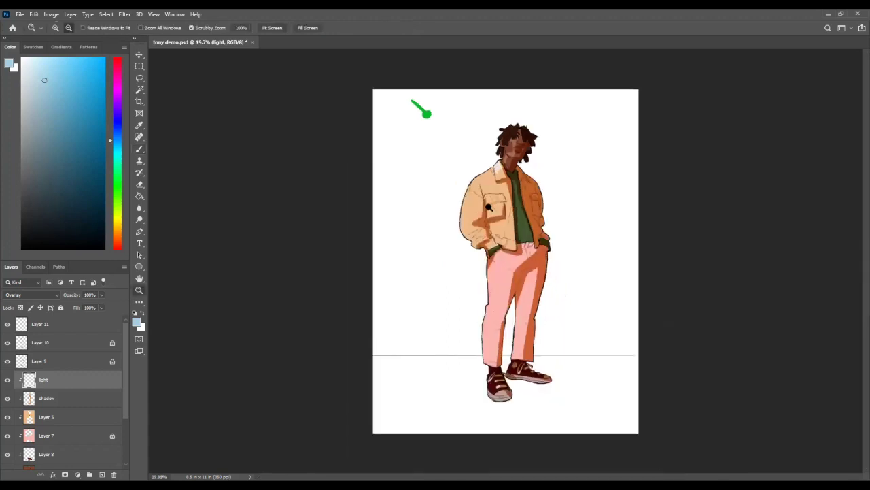
mouse_move(517, 169)
mouse_down()
mouse_move(534, 169)
mouse_move(524, 189)
mouse_move(486, 190)
mouse_up()
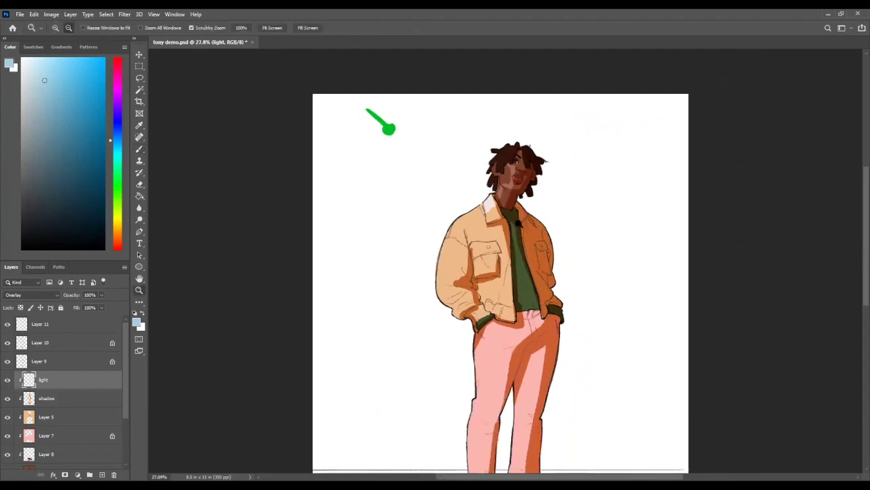
drag(511, 178, 517, 178)
key(b)
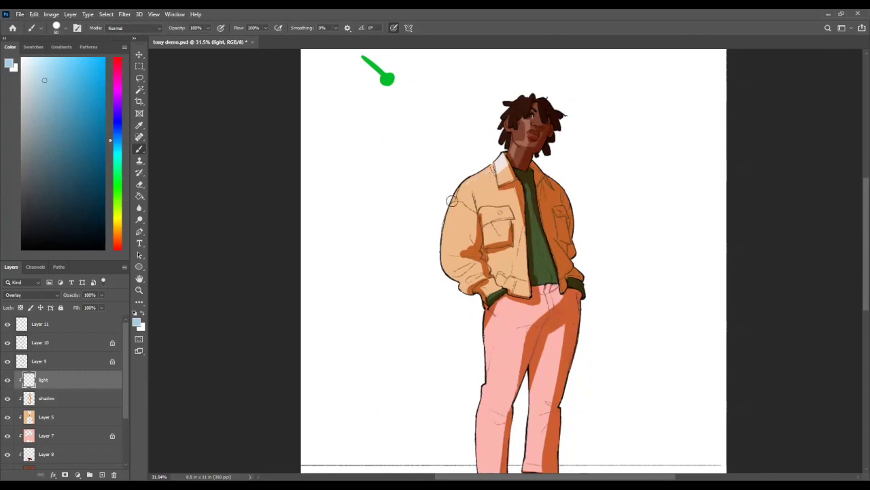
Paint pale highlights on the jacket's left shoulder and sleeve, erasing the excess near the pocket.
click(42, 88)
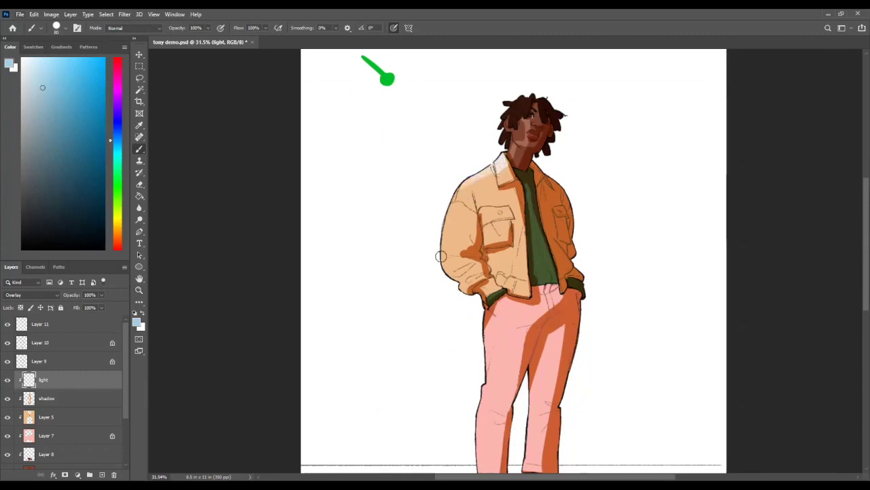
mouse_move(461, 186)
mouse_down()
mouse_move(464, 217)
mouse_move(462, 196)
mouse_up()
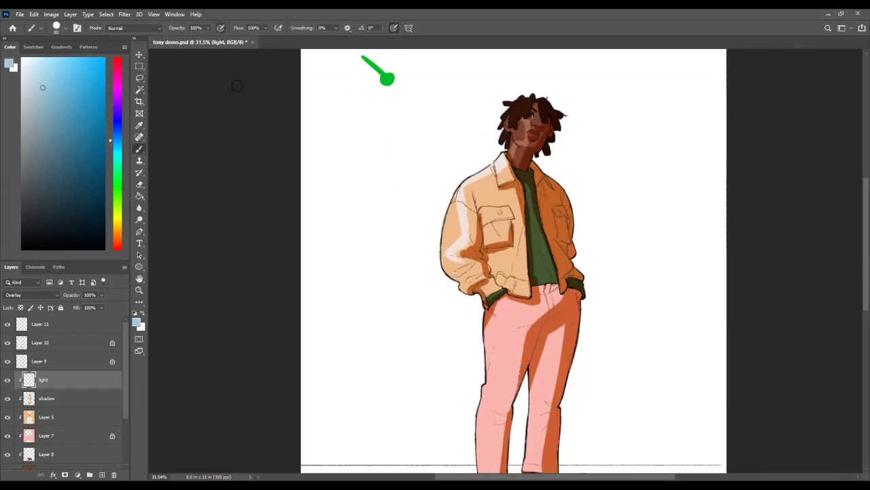
key(e)
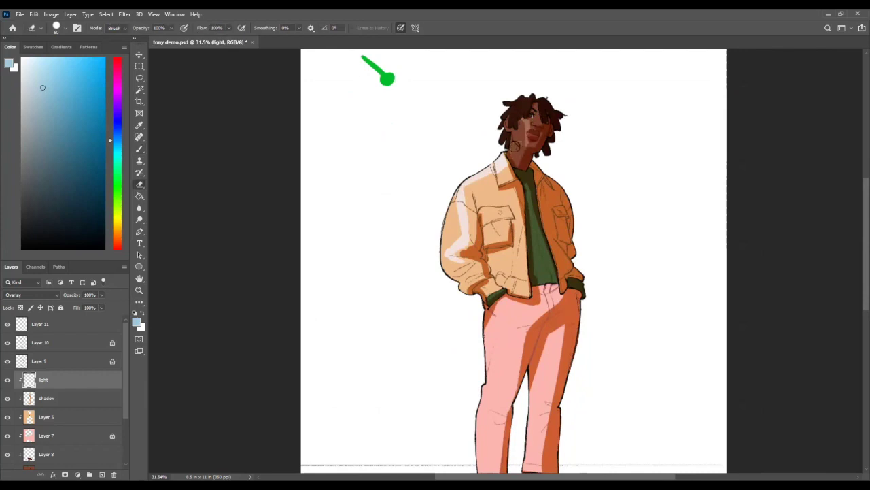
key(b)
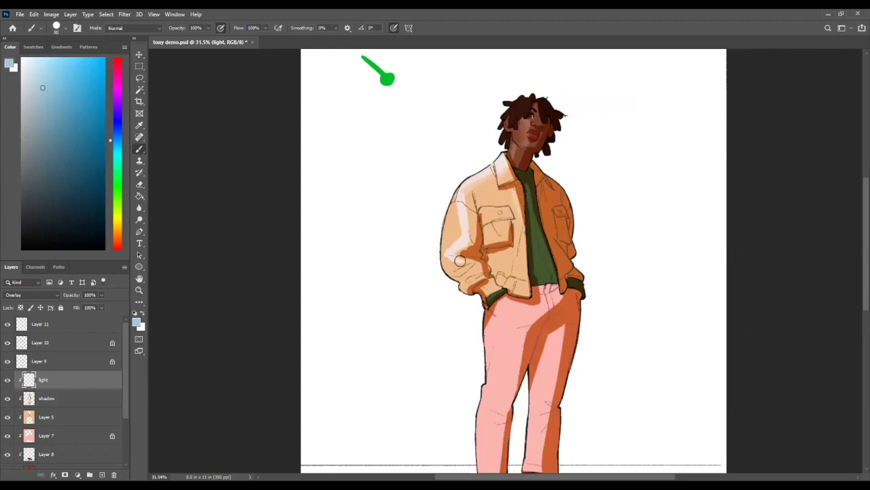
key(e)
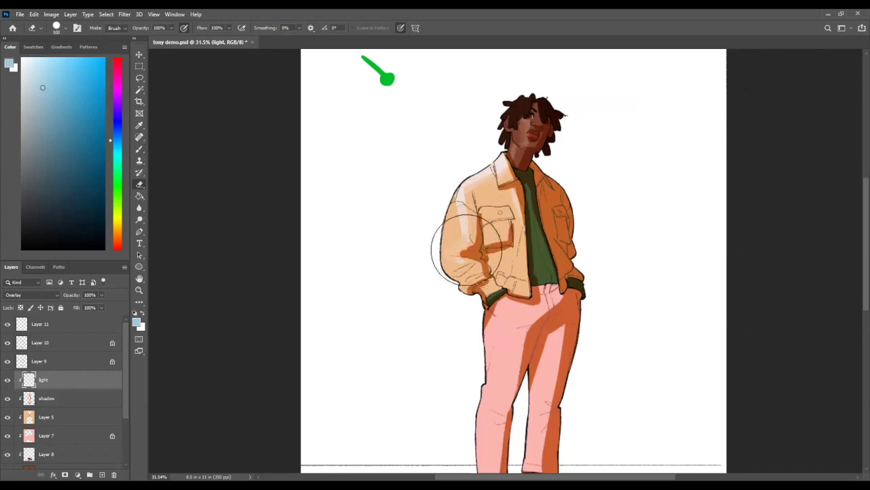
key(b)
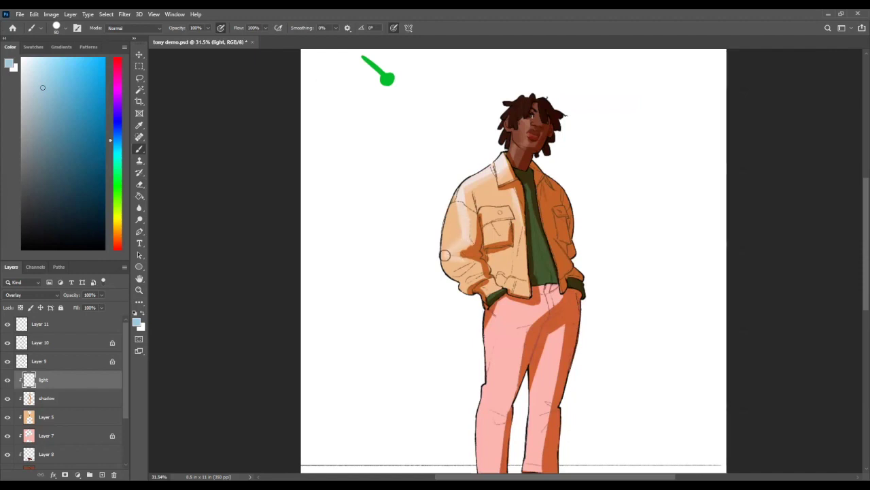
key(z)
scroll(453, 258, down, 3)
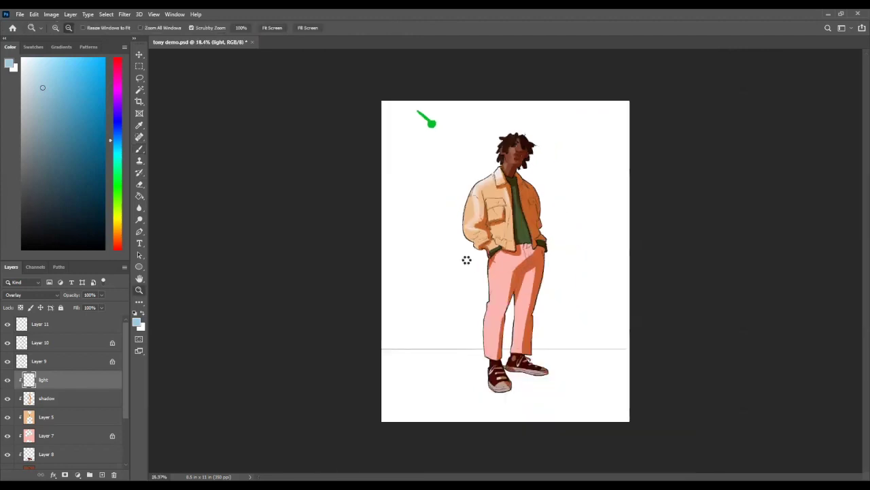
key(ctrl+shift+h)
scroll(526, 235, up, 1)
key(ctrl+shift+h)
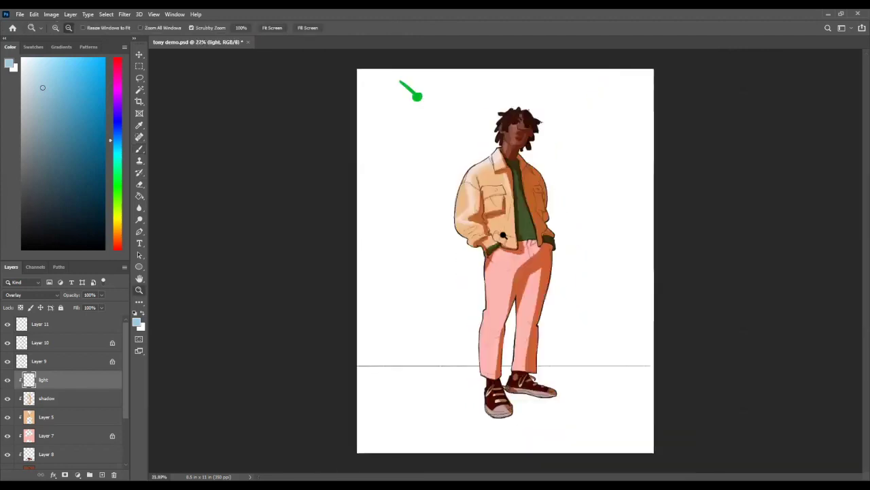
scroll(504, 236, down, 2)
scroll(498, 214, up, 1)
key(b)
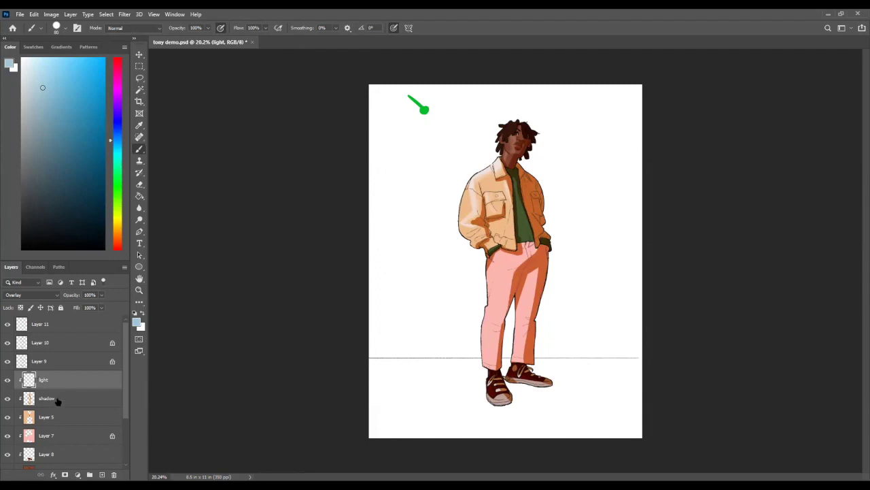
Select the shadow layer and pick the tan-orange shadow swatch.
click(58, 399)
click(23, 58)
click(33, 47)
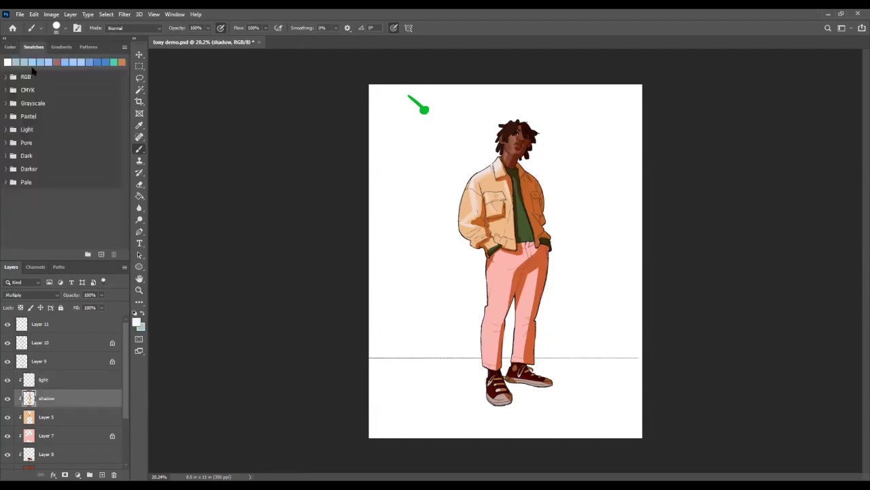
click(57, 62)
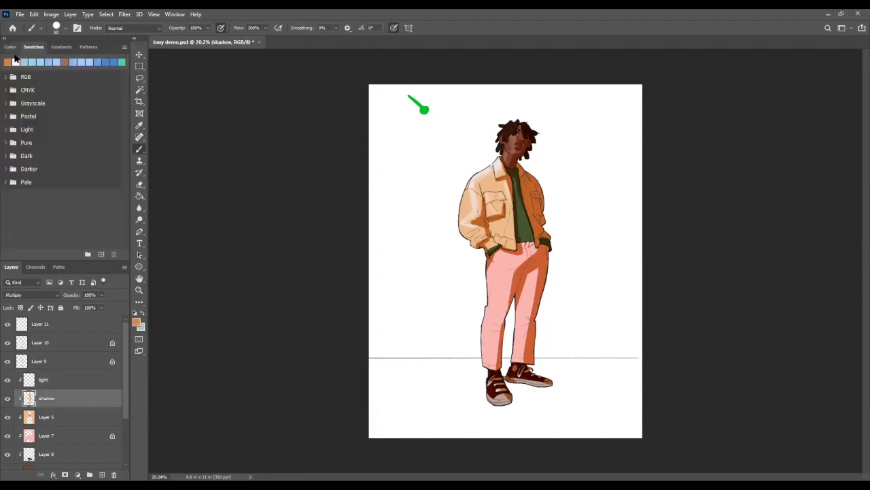
click(10, 47)
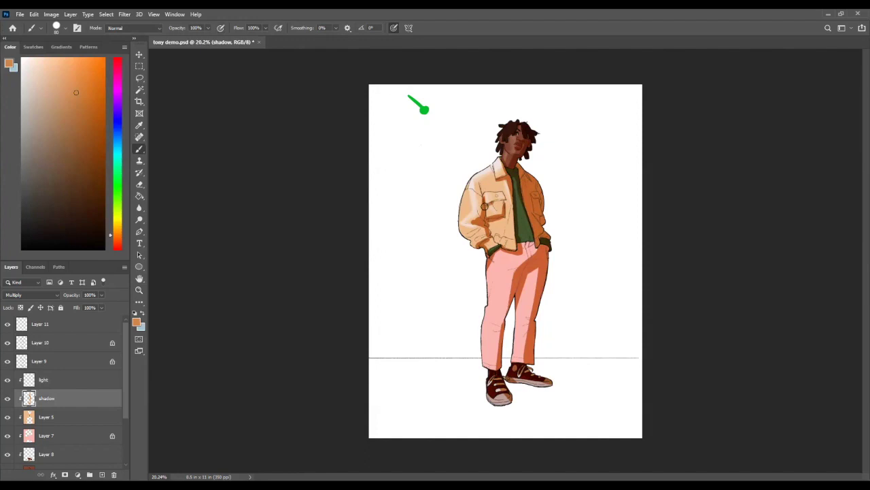
Refine the jacket's orange shadows around the chest pocket with a smaller eraser and the brush.
key(e)
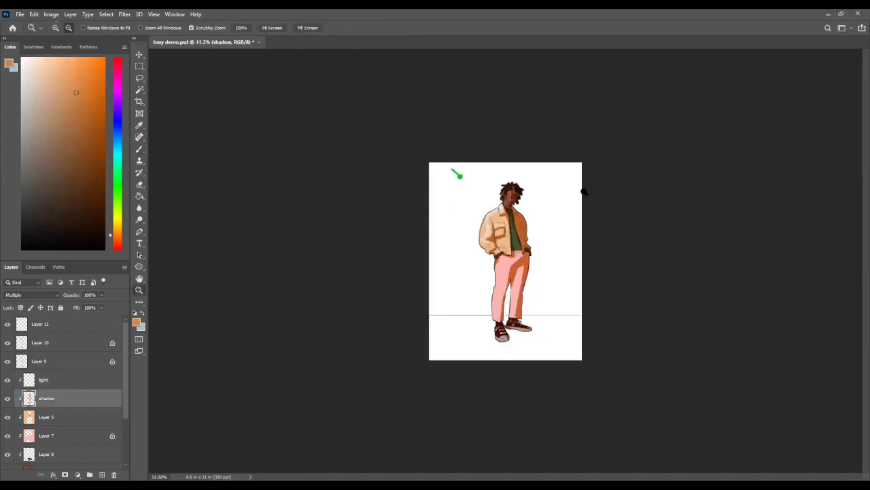
scroll(497, 225, up, 3)
key(bracketleft)
key(bracketleft)
key(bracketleft)
key(bracketleft)
key(bracketleft)
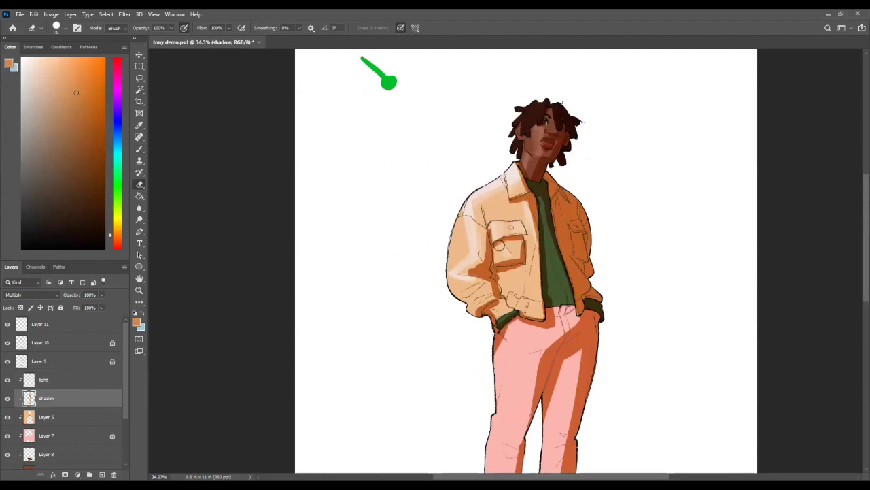
key(z)
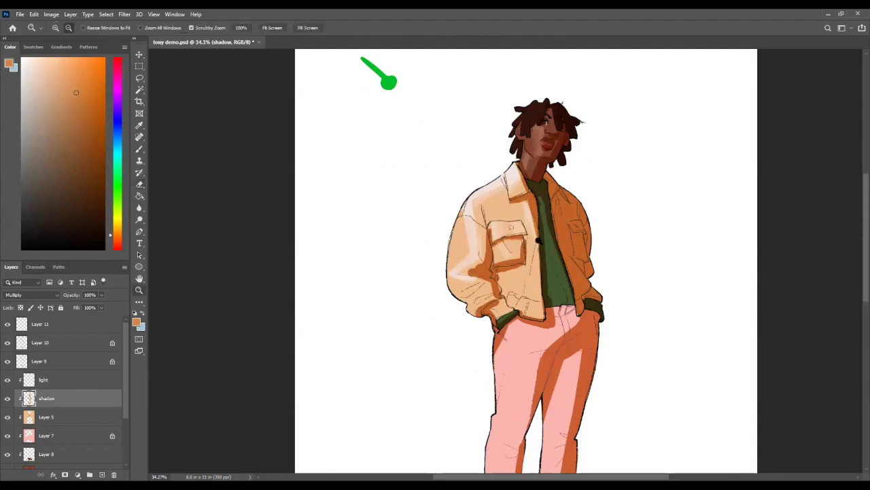
scroll(522, 313, down, 3)
scroll(508, 219, up, 2)
key(b)
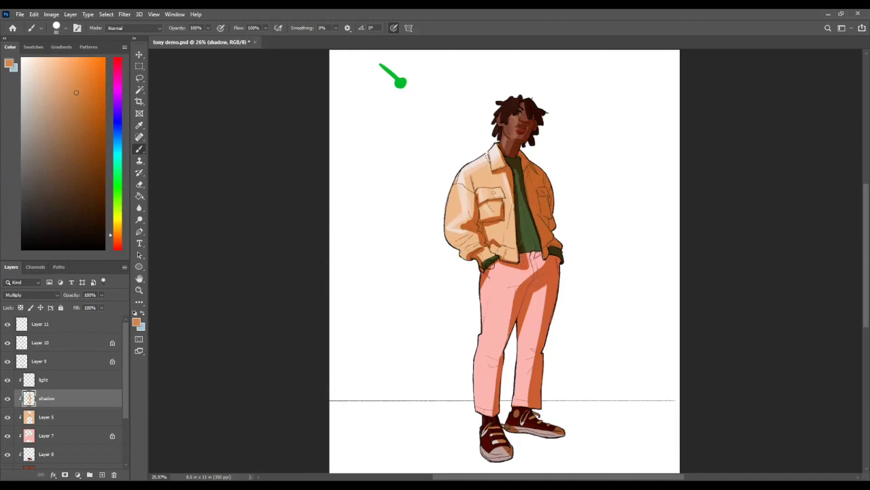
key(z)
drag(509, 217, 500, 338)
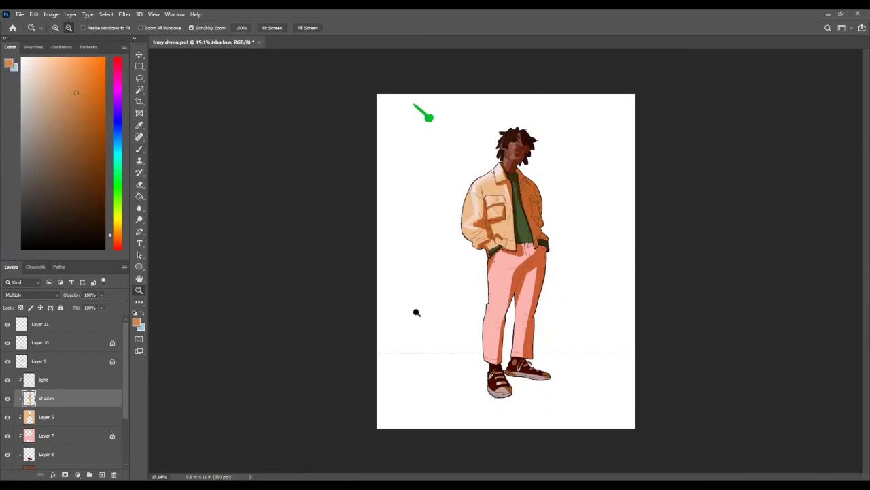
mouse_move(539, 134)
mouse_down()
mouse_move(574, 144)
mouse_move(544, 167)
mouse_move(534, 191)
mouse_up()
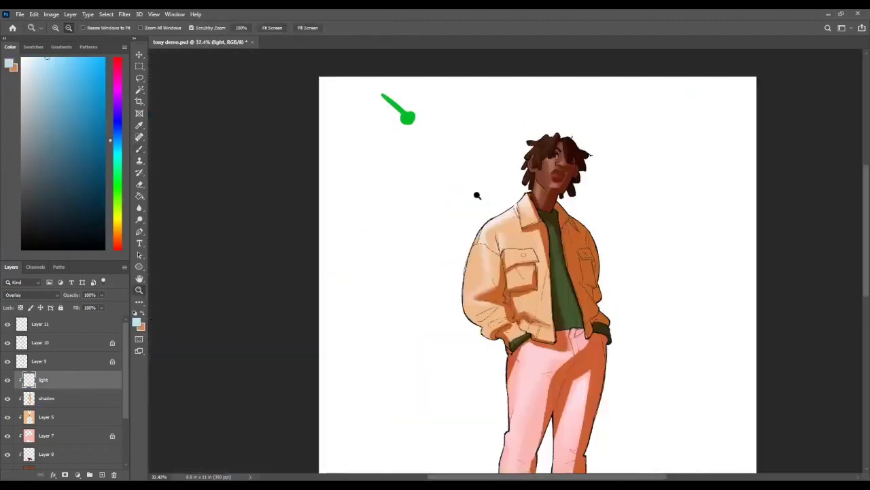
drag(592, 161, 521, 171)
key(e)
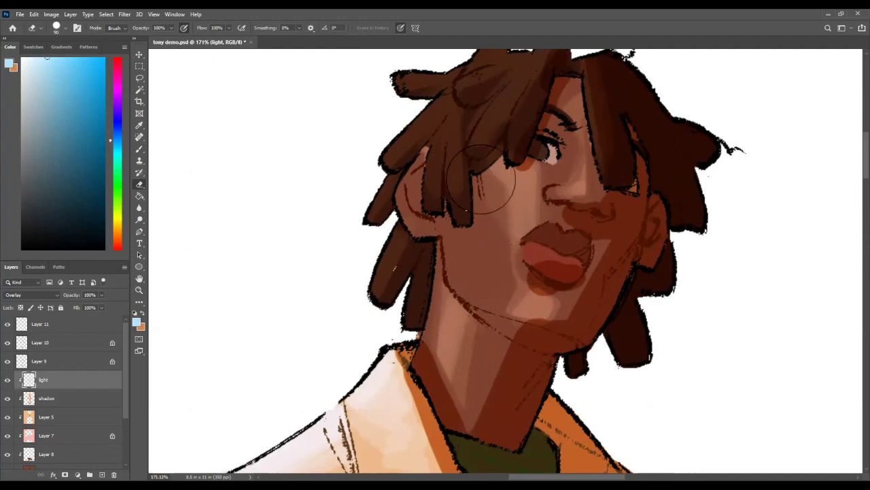
key(bracketleft)
key(bracketleft)
key(bracketleft)
key(bracketleft)
key(bracketleft)
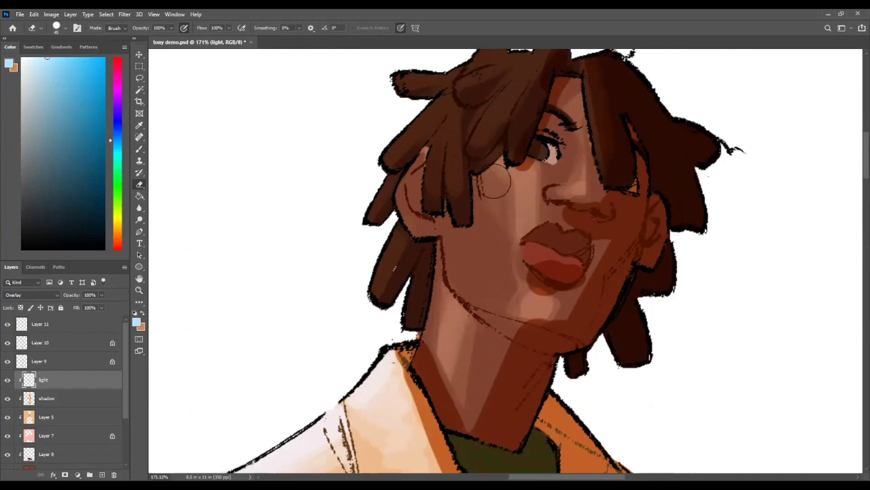
key(z)
drag(494, 165, 478, 366)
drag(480, 324, 382, 188)
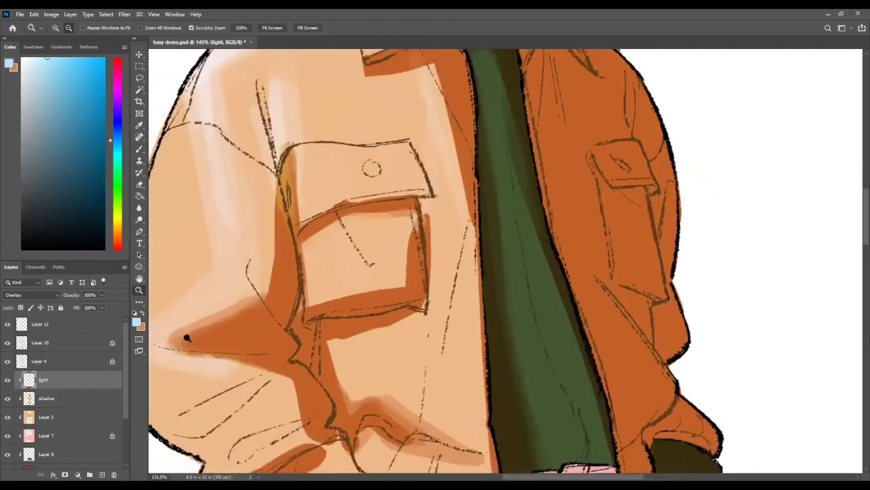
key(ctrl+0)
On Layer 11, stamp a large blue-grey circle beside the figure with an enlarged brush.
click(57, 326)
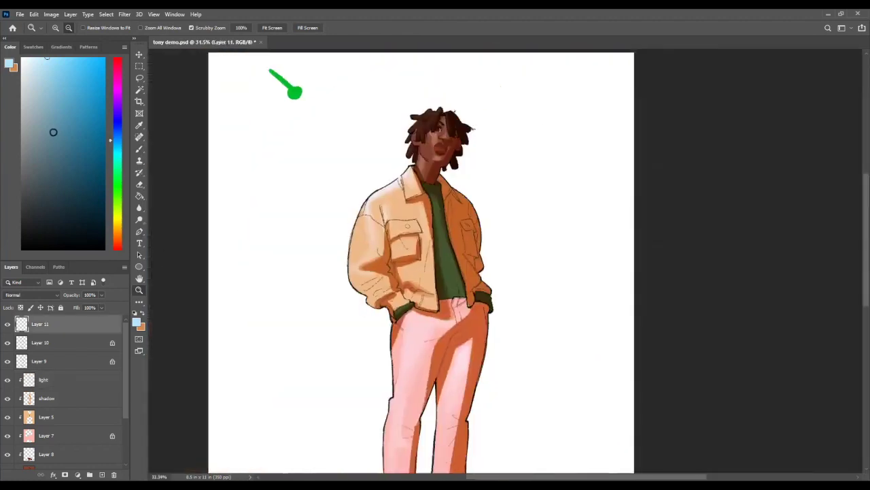
key(b)
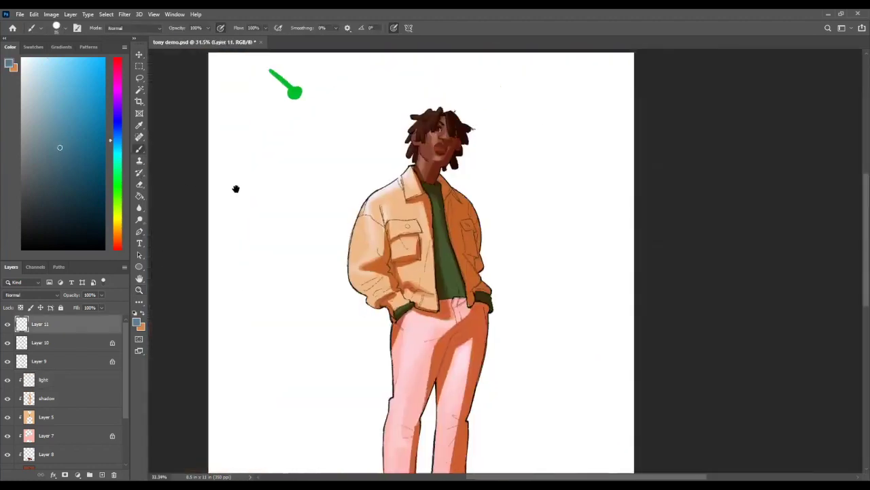
drag(252, 200, 357, 231)
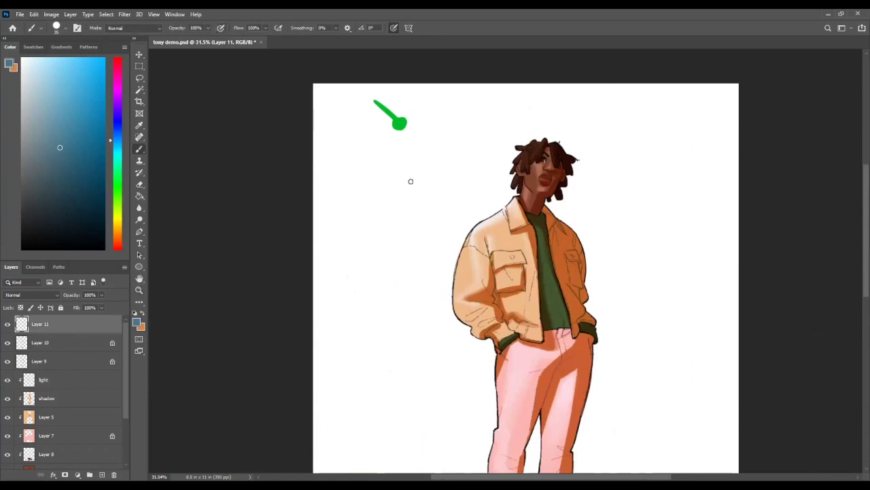
key(bracketright)
key(bracketright)
key(bracketright)
key(bracketright)
key(bracketright)
key(bracketright)
key(bracketright)
key(bracketright)
key(bracketright)
key(bracketright)
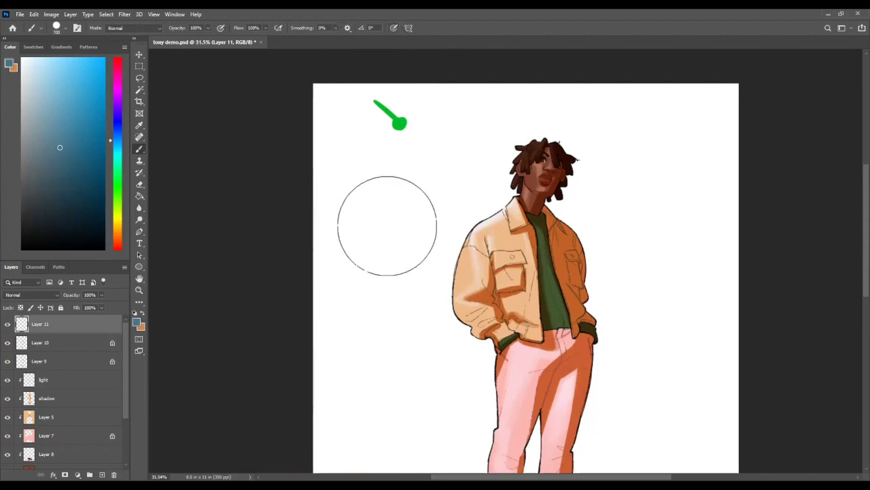
click(370, 212)
key(z)
drag(379, 221, 393, 222)
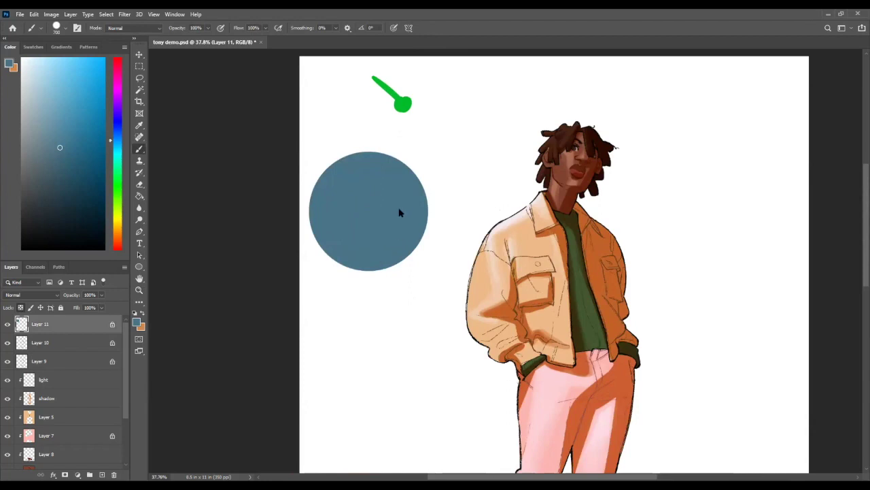
key(bracketleft)
key(bracketleft)
key(bracketleft)
key(bracketleft)
key(bracketleft)
Try teal shading along the circle's lower-right edge, stepping through undo and redo.
drag(78, 146, 119, 155)
drag(381, 279, 435, 200)
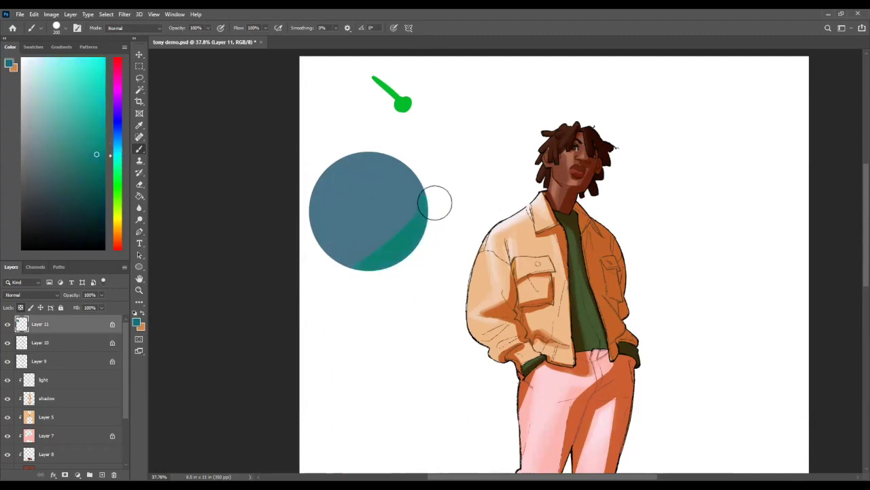
key(ctrl+z)
click(104, 168)
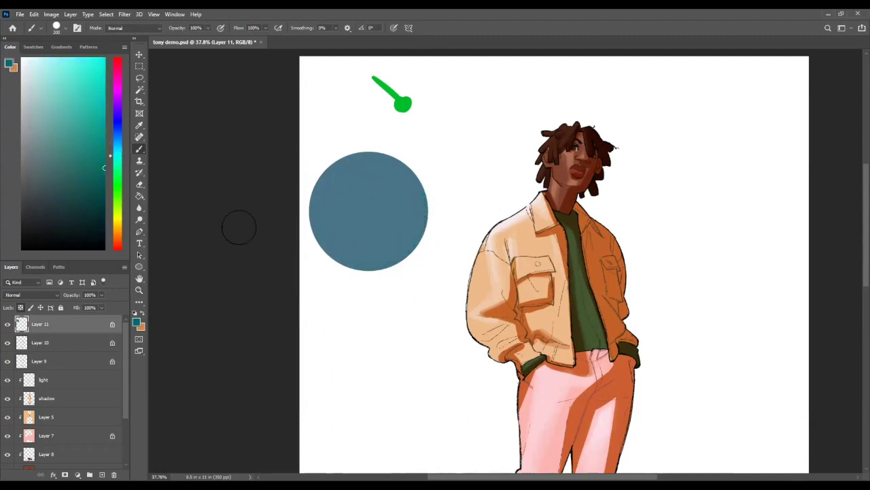
click(435, 207)
key(ctrl+shift+z)
key(ctrl+z)
key(ctrl+shift+z)
key(ctrl+z)
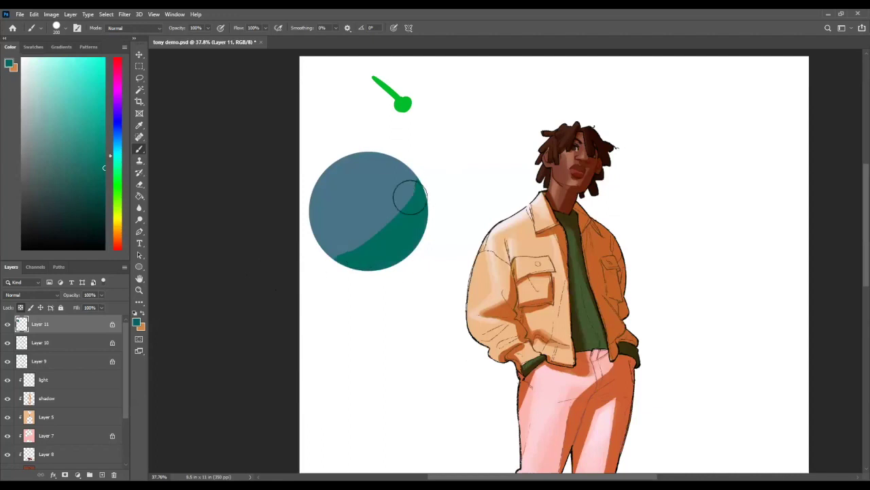
key(ctrl+z)
Undo the erased curve and remaining teal shading, and add a new layer above Layer 11.
key(e)
scroll(445, 222, up, 3)
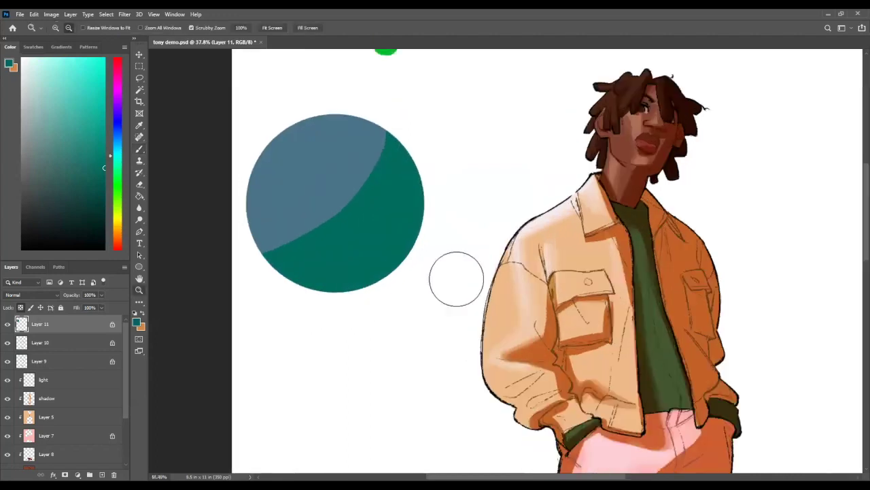
key(bracketright)
key(bracketright)
key(bracketright)
key(bracketright)
key(bracketright)
key(bracketright)
key(bracketright)
key(bracketright)
drag(272, 248, 386, 111)
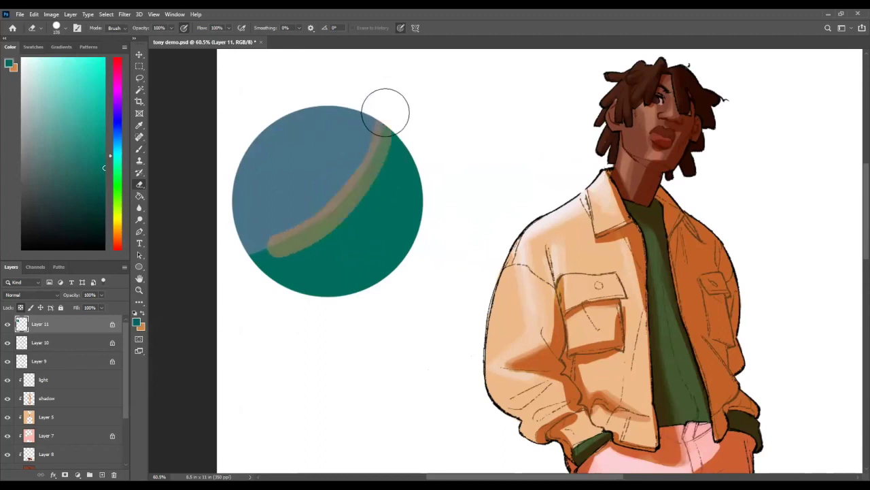
key(ctrl+z)
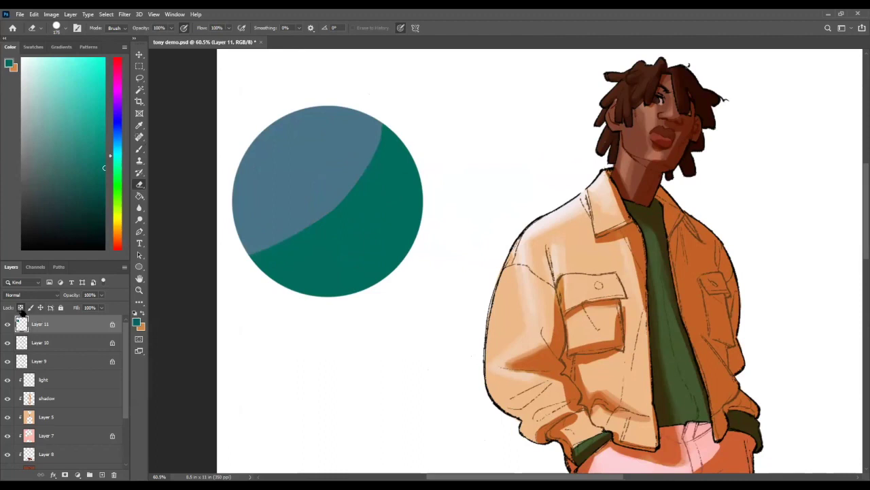
key(ctrl+z)
key(ctrl+z)
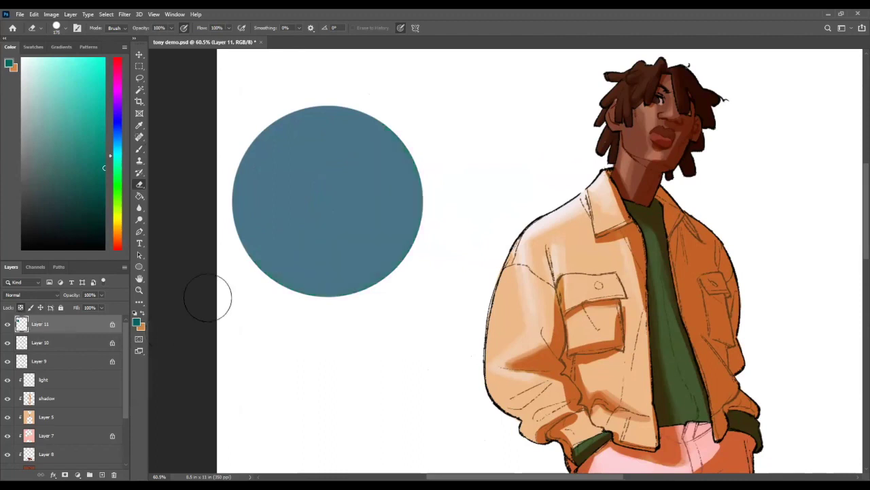
click(102, 474)
Paint teal over the circle on Layer 12 and clip it to Layer 11.
key(b)
mouse_move(421, 161)
mouse_down()
mouse_move(350, 282)
mouse_move(302, 311)
mouse_up()
key(ctrl+z)
key(ctrl+alt+g)
key(ctrl+shift+z)
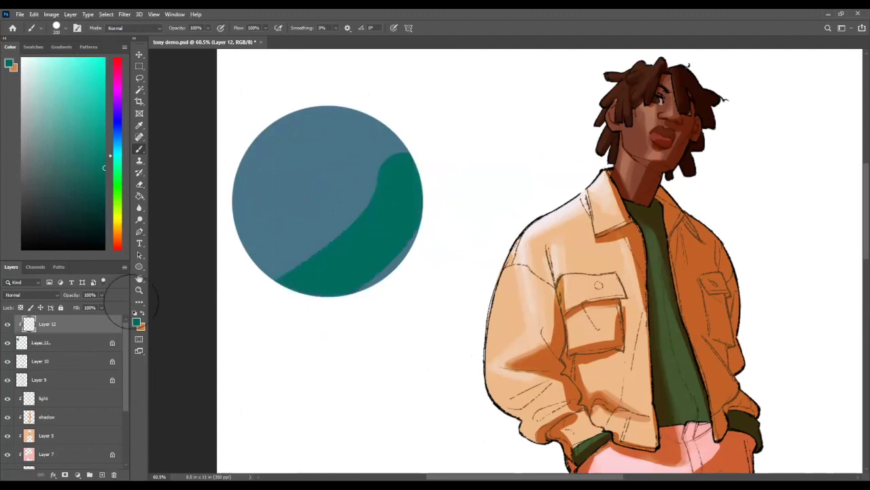
key(ctrl+shift+z)
Soften the band's edges, enable pen-pressure opacity, and repaint blue-grey over the top-right edge.
key(e)
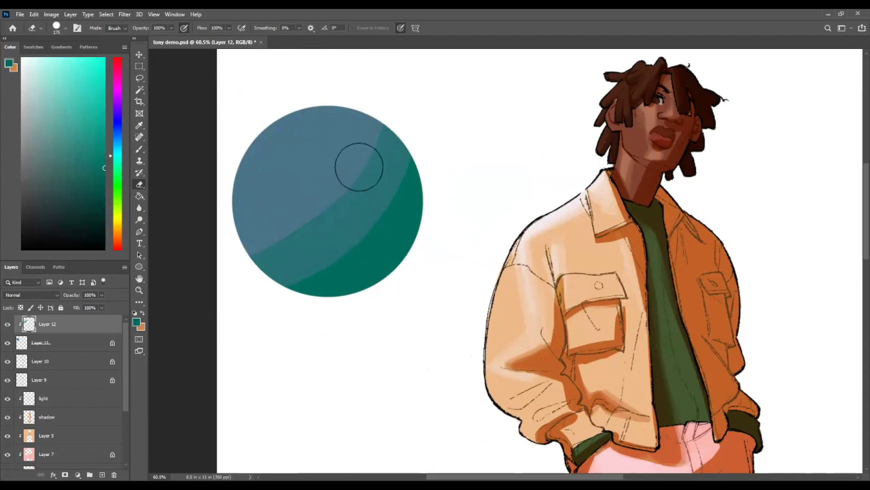
mouse_move(384, 120)
mouse_down()
mouse_move(361, 166)
mouse_move(381, 129)
mouse_up()
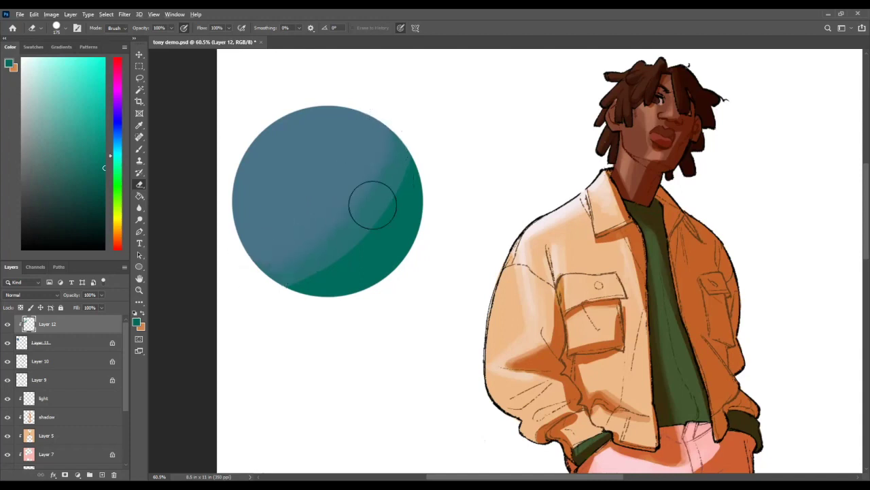
key(b)
key(alt)
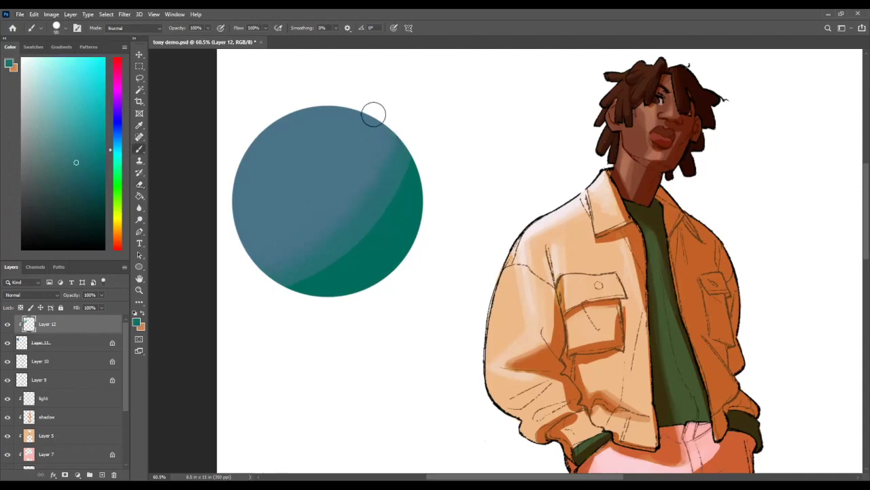
click(220, 27)
drag(401, 136, 311, 252)
alt+click(327, 218)
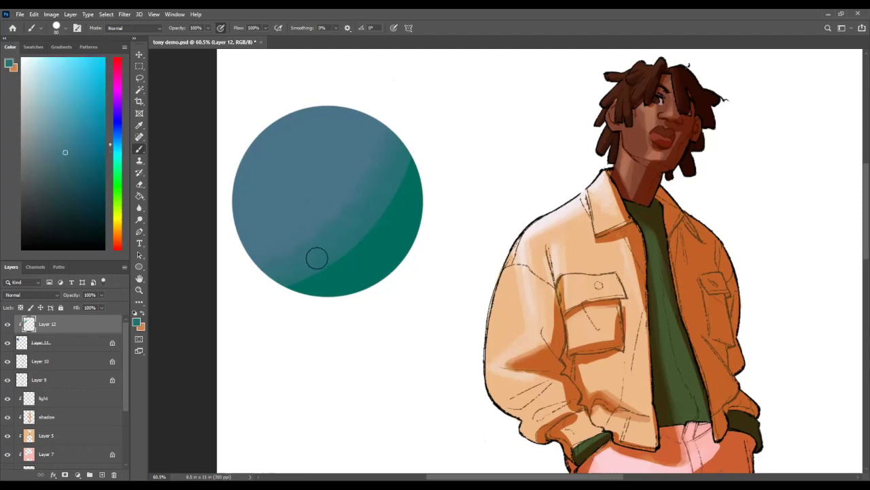
alt+click(354, 225)
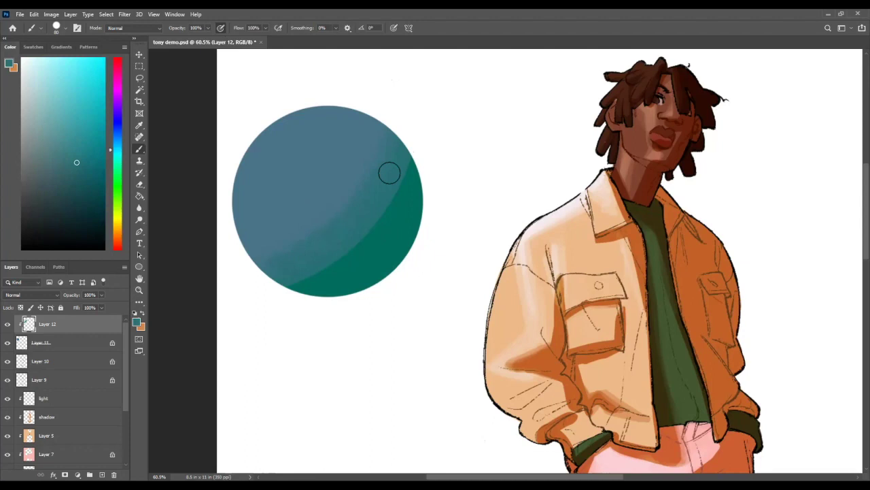
Sample teals from the circle and test a lighter teal stroke on the lower-right edge, then undo it.
key(z)
drag(491, 228, 449, 264)
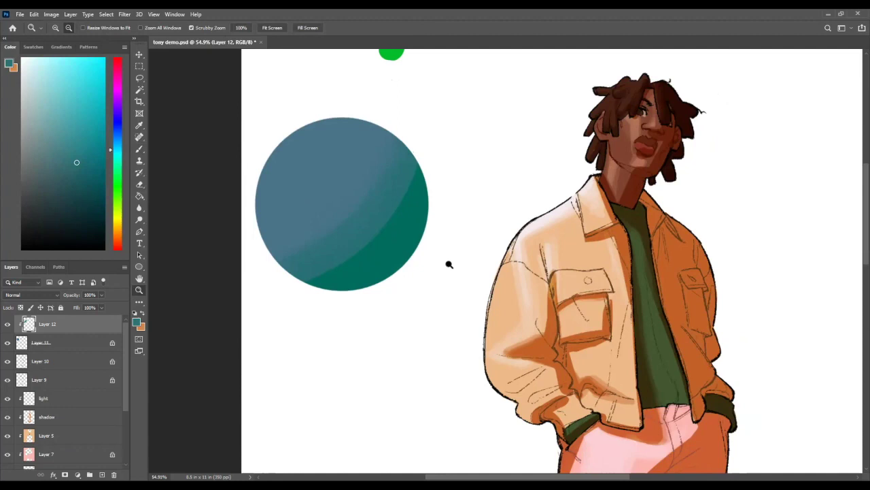
key(b)
alt+click(412, 189)
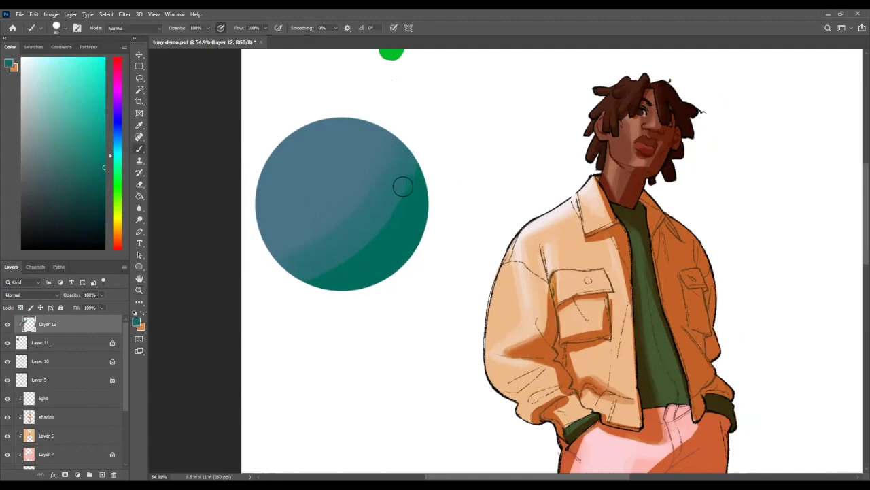
alt+click(378, 215)
alt+click(398, 211)
drag(404, 175, 314, 266)
key(ctrl+z)
key(z)
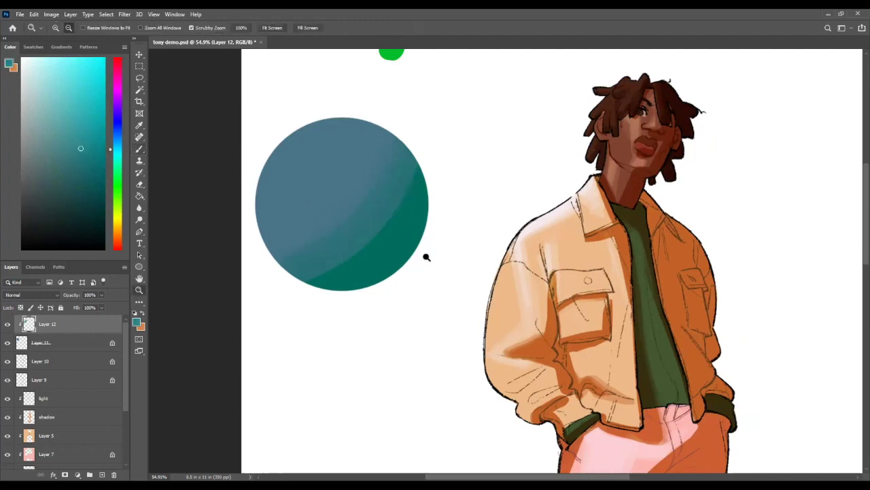
key(b)
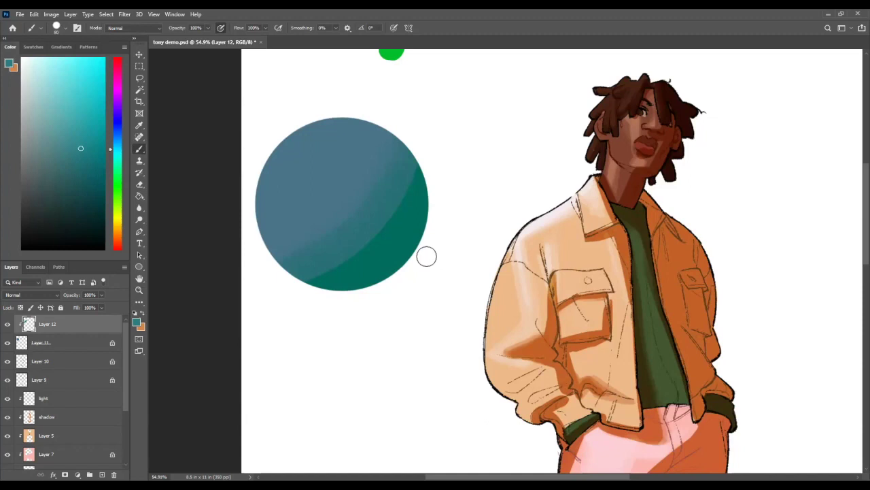
scroll(426, 256, down, 2)
Sample a teal from the sphere and return to the Brush after a quick zoom check.
alt+click(441, 225)
key(z)
scroll(421, 241, down, 2)
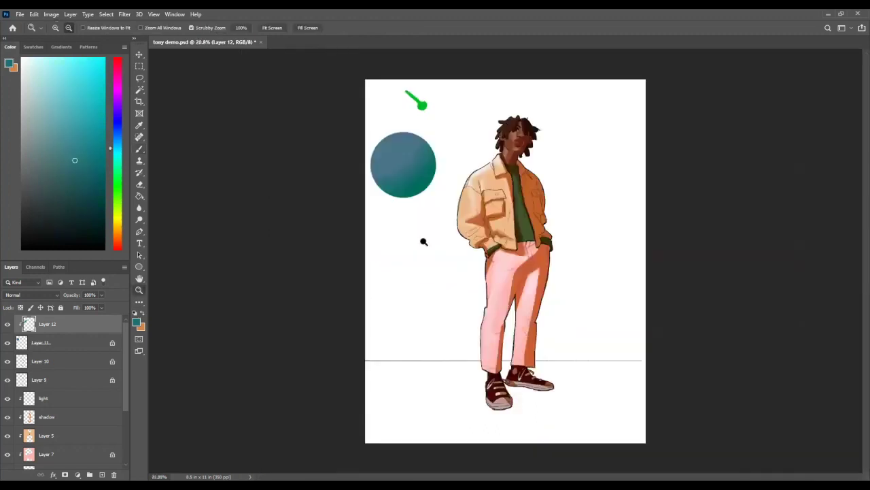
scroll(426, 165, up, 4)
key(b)
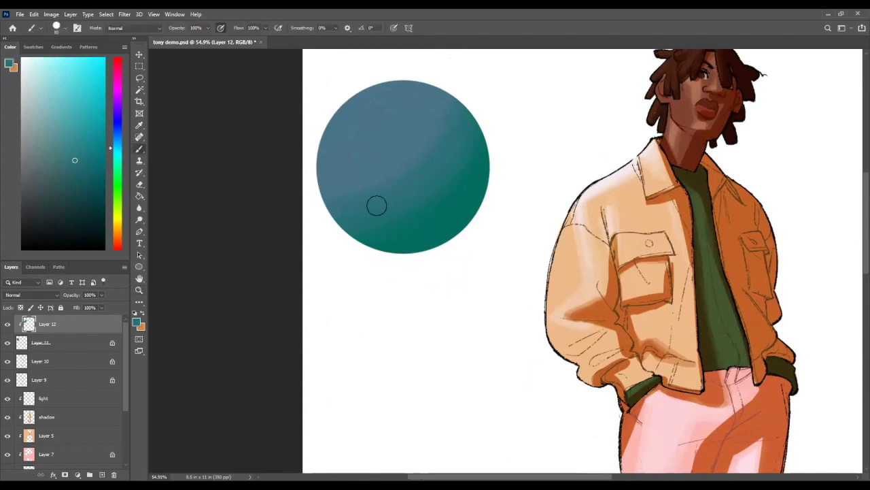
Try dark and greener teal shadow bands across the sphere's lower right, undoing each attempt.
alt+click(456, 197)
mouse_move(474, 144)
mouse_down()
mouse_move(353, 228)
mouse_move(470, 127)
mouse_up()
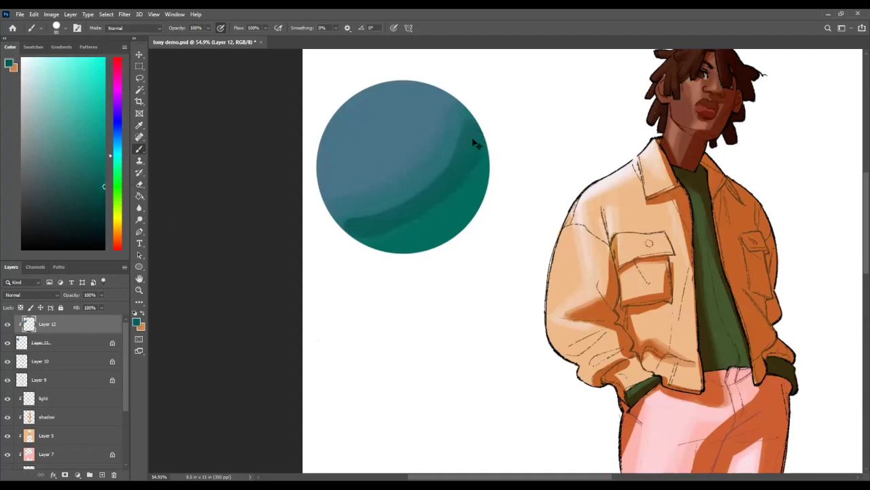
key(ctrl+z)
click(106, 163)
drag(474, 131, 343, 210)
mouse_move(343, 210)
mouse_down()
mouse_move(474, 129)
mouse_move(354, 225)
mouse_up()
key(ctrl+z)
click(104, 196)
key(ctrl+z)
key(ctrl+shift+z)
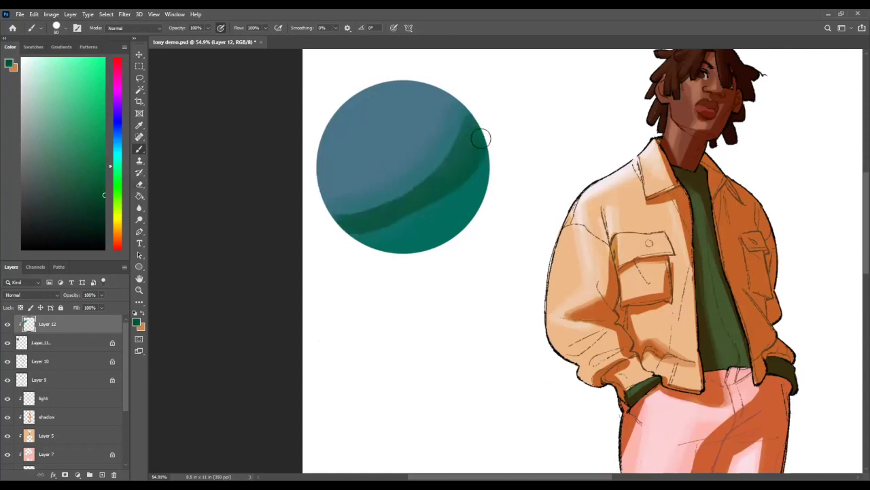
key(ctrl+z)
Repaint softer dark curved shadow strokes across the sphere, undoing the harsher ones.
drag(479, 131, 373, 216)
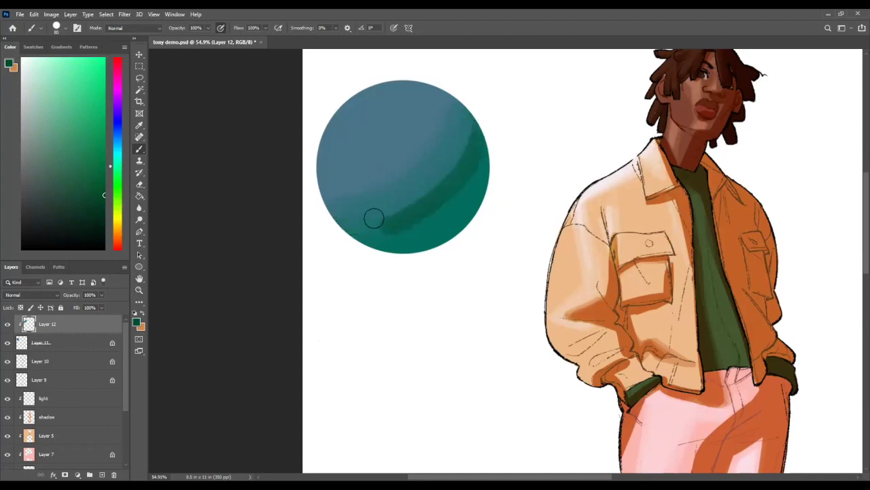
alt+click(477, 158)
key(ctrl+z)
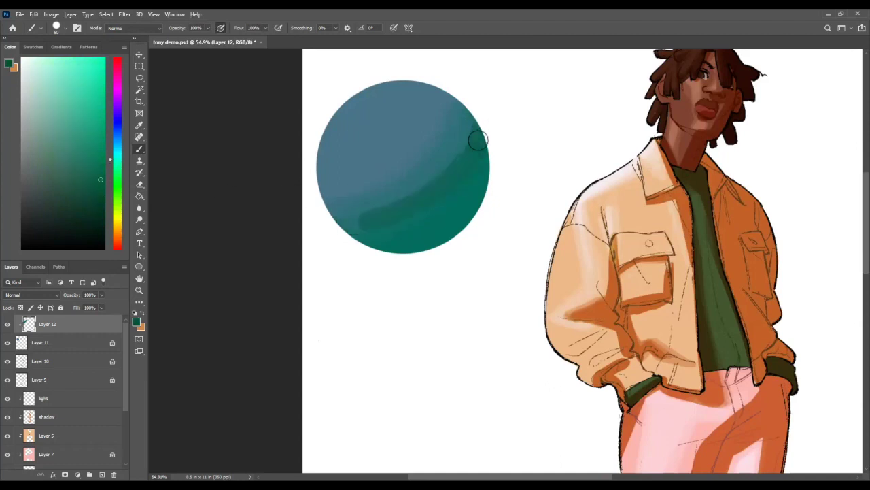
key(ctrl+z)
drag(365, 218, 476, 119)
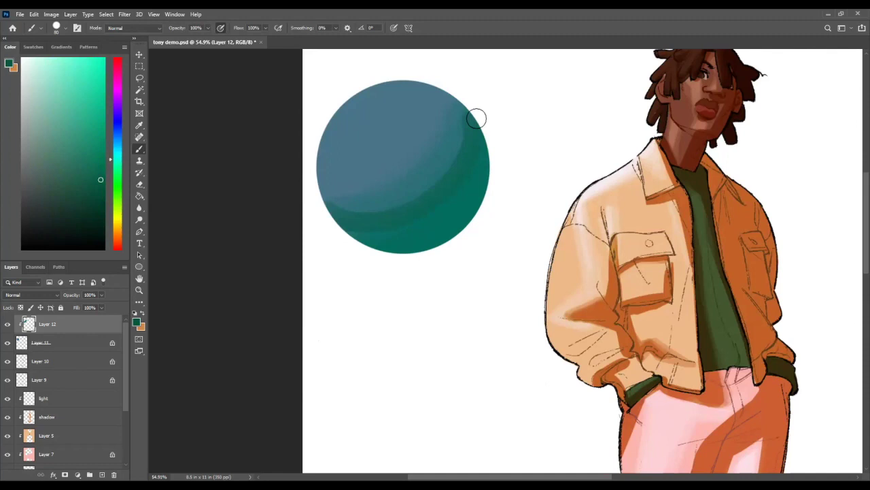
key(ctrl+z)
drag(371, 210, 461, 155)
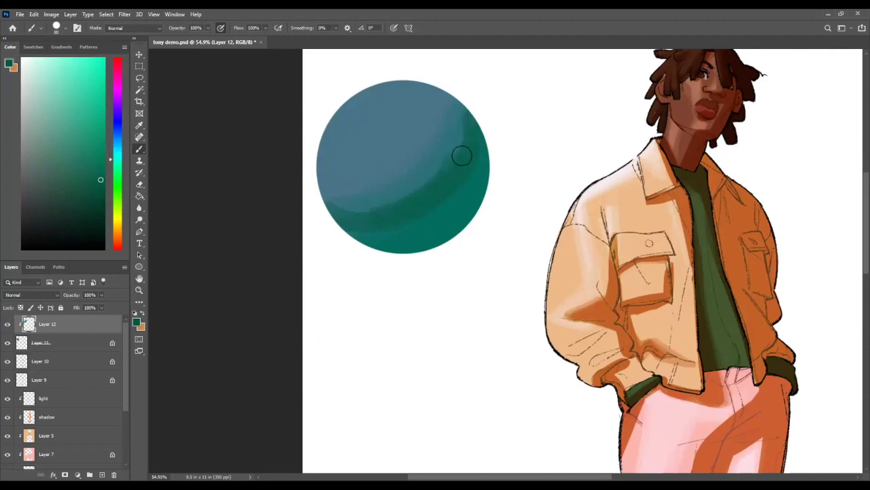
drag(379, 218, 458, 147)
alt+click(458, 148)
key(ctrl+z)
Sample several lighter and darker teals from the sphere for blending the shadow edge.
alt+click(410, 188)
alt+click(432, 160)
key(ctrl+z)
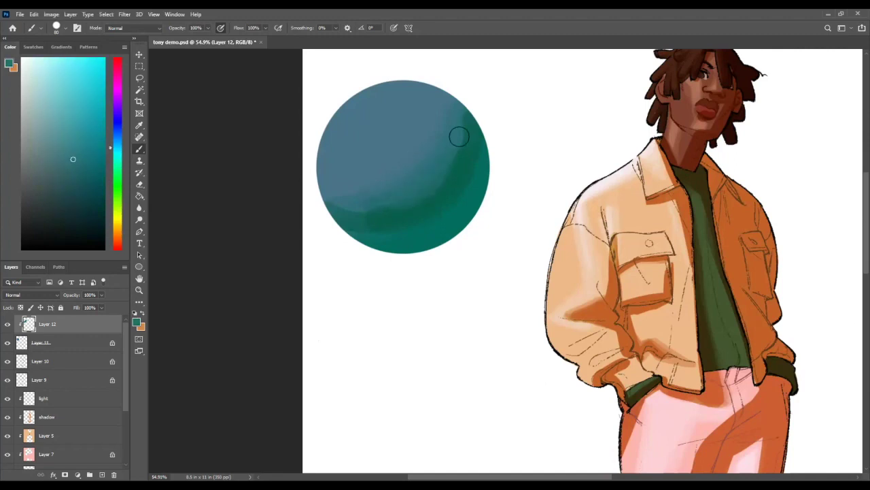
alt+click(436, 167)
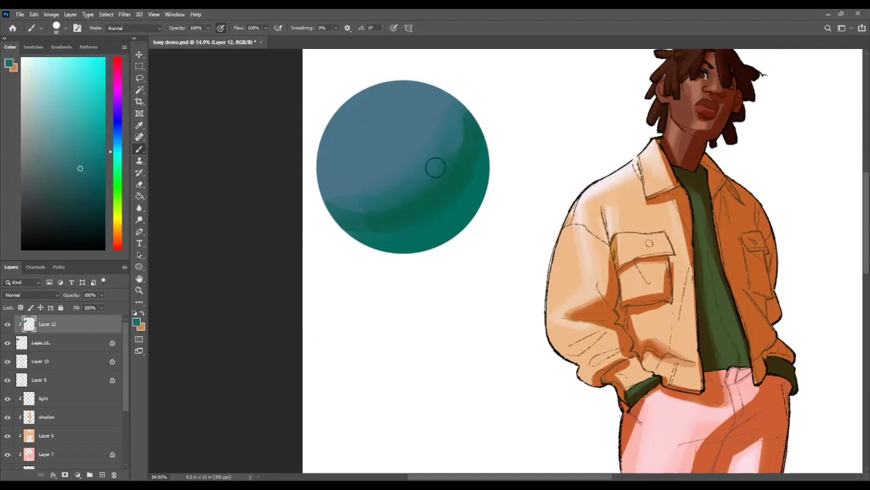
alt+click(456, 155)
alt+click(363, 204)
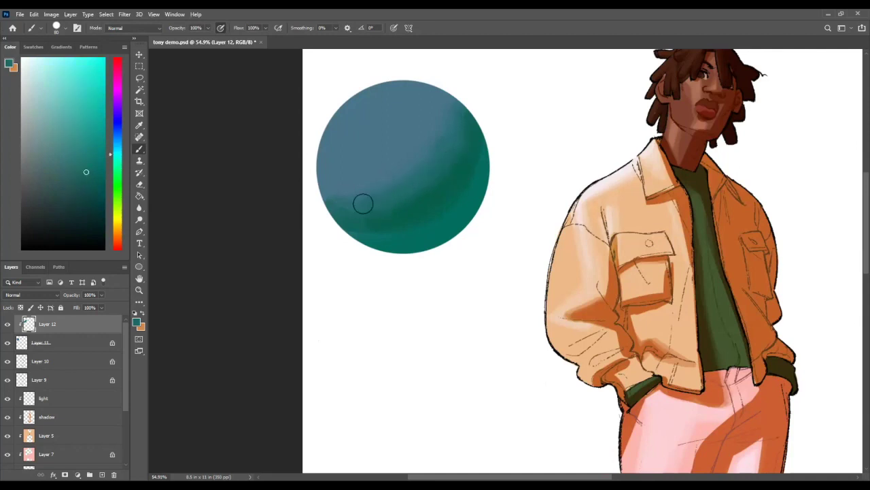
alt+click(426, 204)
Alt-sample a range of teal, darker and bluer shades across the sphere to blend the crescent shadow.
key(alt)
alt+click(428, 196)
alt+click(428, 218)
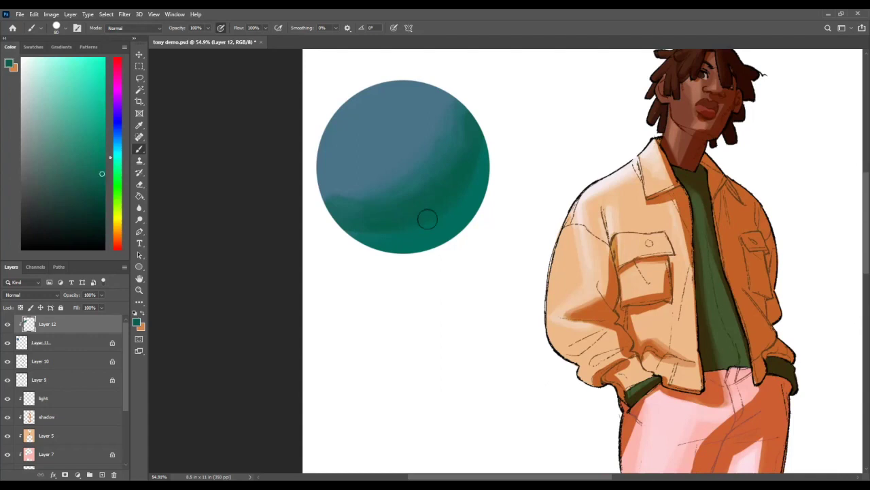
alt+click(472, 146)
alt+click(365, 228)
alt+click(417, 241)
alt+click(456, 204)
alt+click(439, 149)
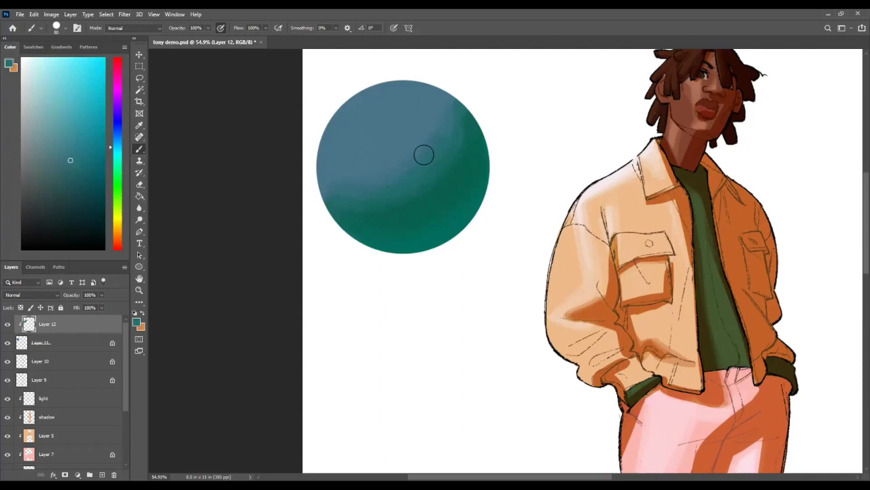
alt+click(438, 110)
alt+click(416, 170)
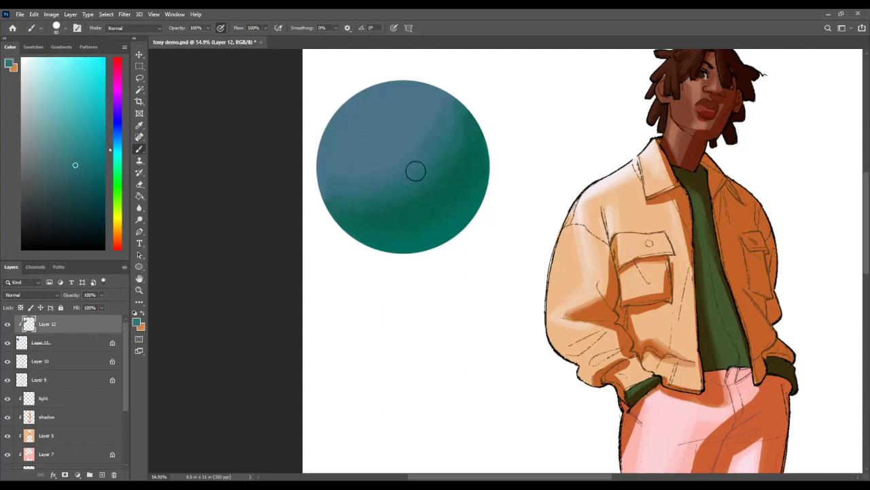
alt+click(334, 172)
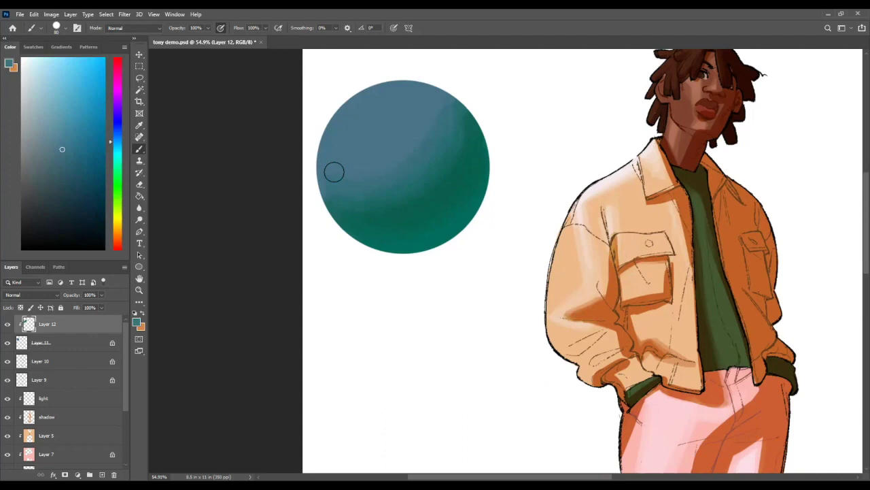
alt+click(437, 143)
scroll(412, 227, down, 3)
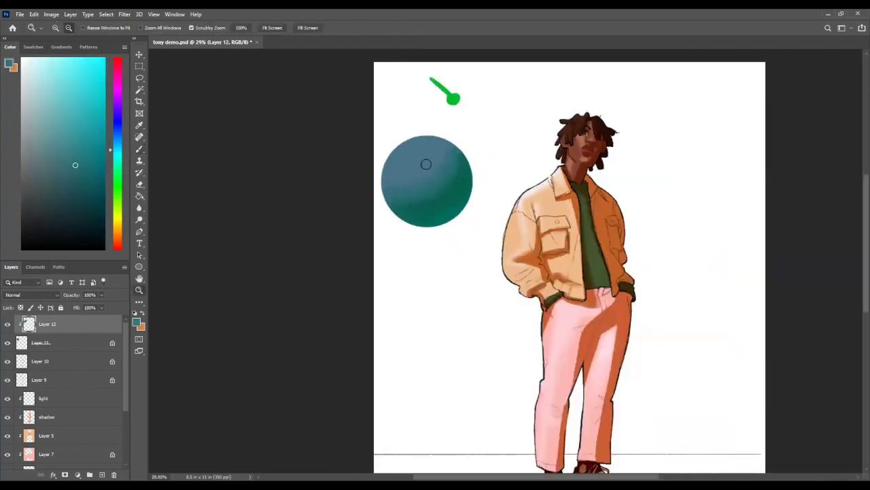
alt+click(412, 173)
key(z)
drag(595, 149, 626, 150)
scroll(572, 198, up, 3)
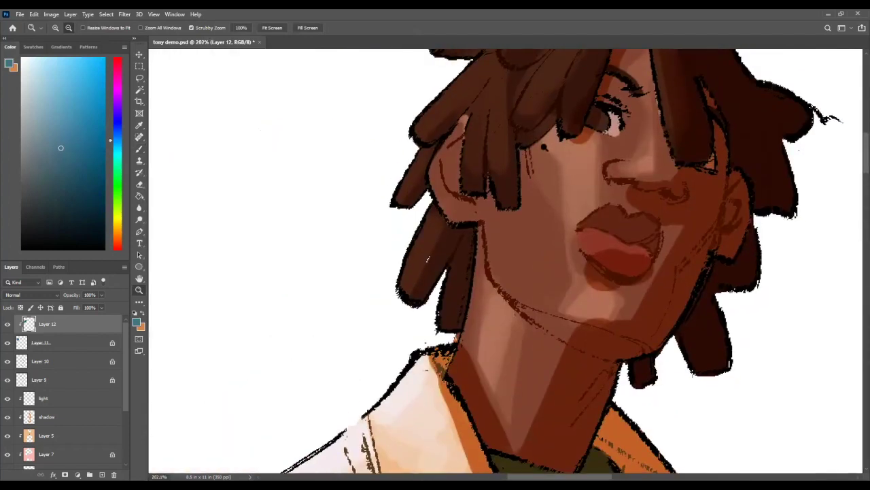
key(e)
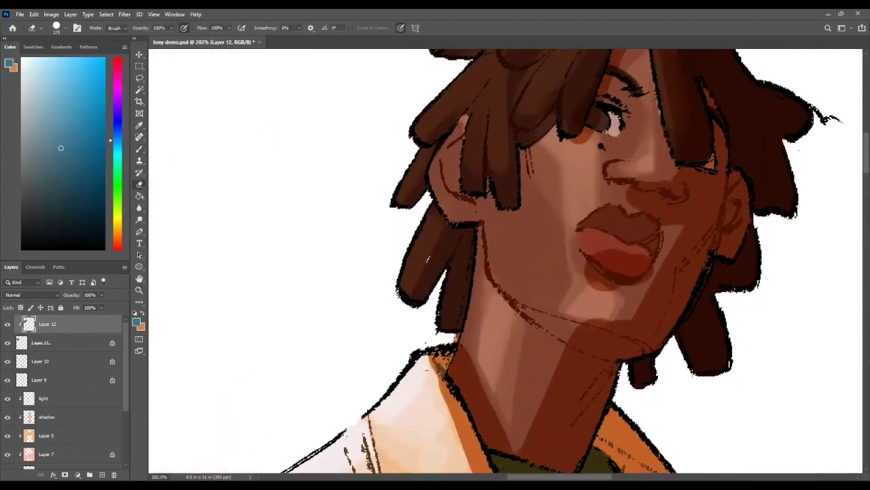
key(z)
mouse_move(601, 227)
mouse_down()
mouse_move(572, 227)
mouse_move(534, 288)
mouse_move(469, 233)
mouse_move(449, 188)
mouse_up()
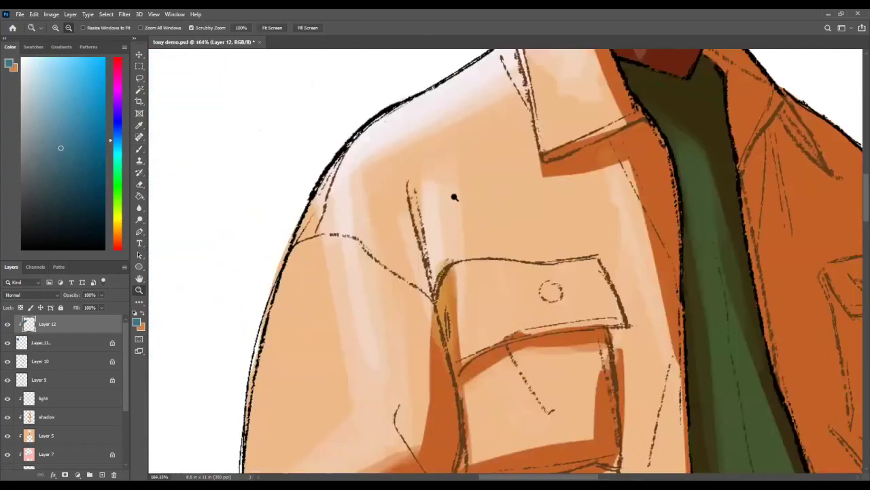
drag(457, 219, 627, 145)
drag(592, 248, 576, 354)
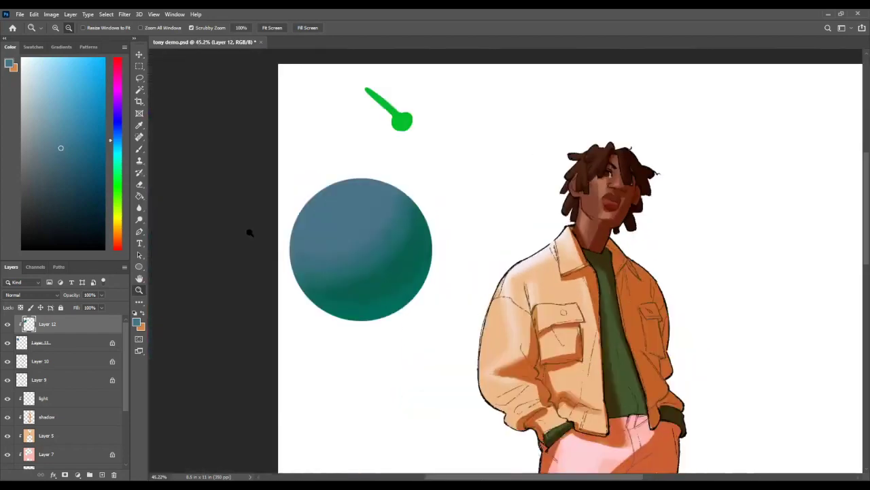
Sample blues from the sphere's centre and left edge, zooming between sphere and figure.
drag(363, 242, 408, 249)
key(b)
alt+click(385, 243)
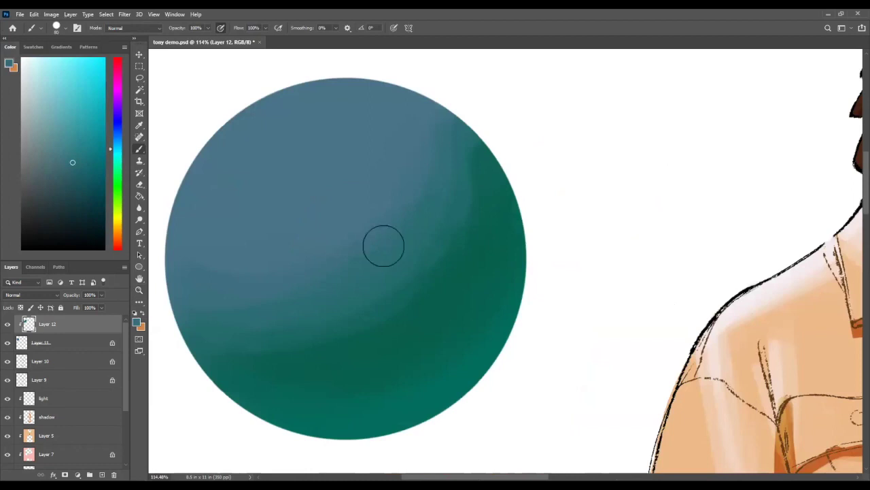
alt+click(198, 249)
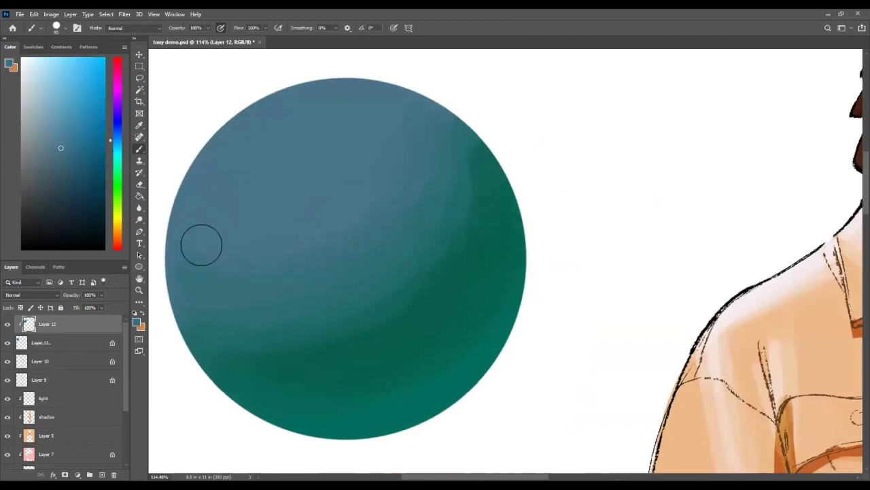
key(z)
drag(349, 268, 314, 270)
key(b)
Pick a light blue and paint a broad, bright highlight on the sphere's upper left.
alt+click(314, 210)
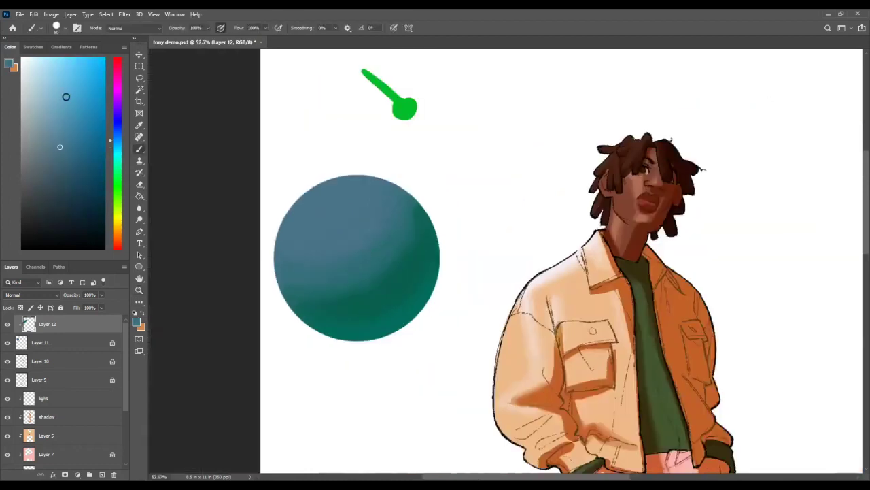
mouse_move(119, 146)
mouse_down()
mouse_move(119, 154)
mouse_move(118, 139)
mouse_up()
drag(59, 147, 55, 69)
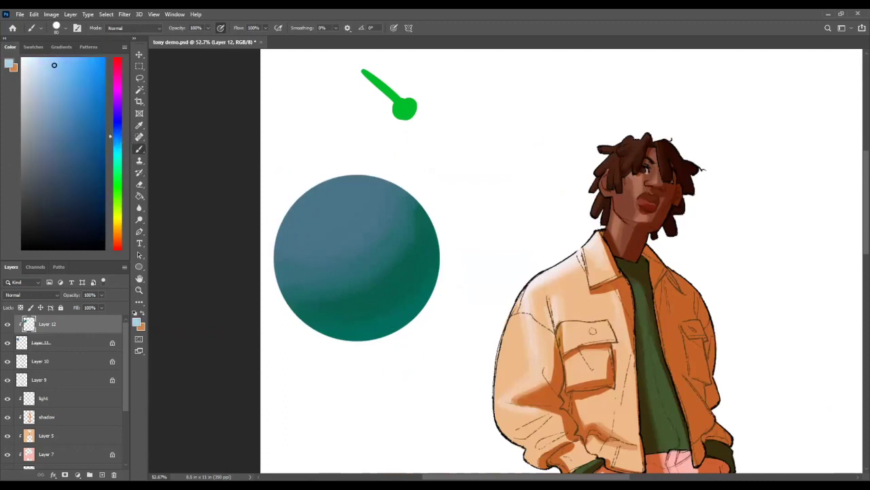
drag(340, 189, 330, 194)
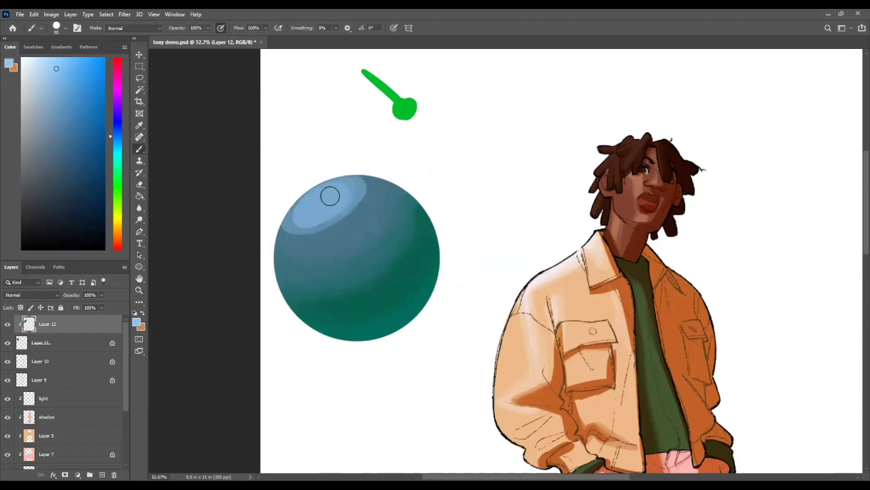
drag(53, 66, 66, 57)
drag(345, 206, 333, 193)
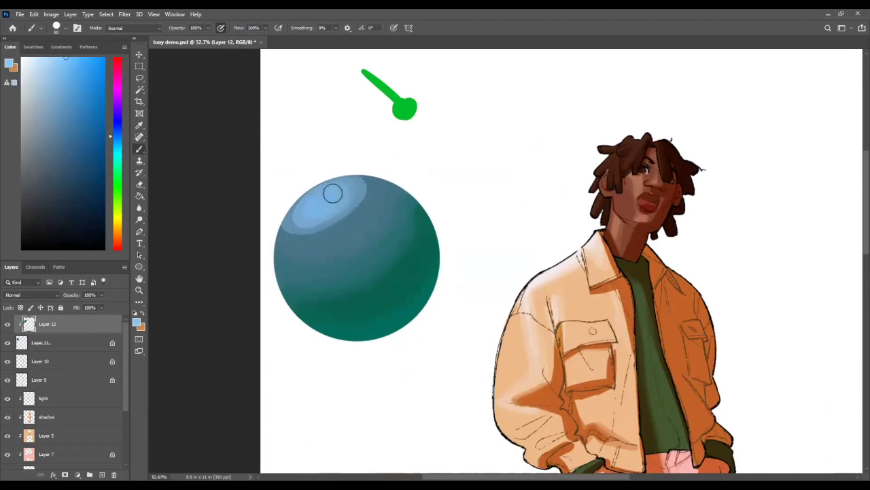
mouse_move(53, 70)
mouse_down()
mouse_move(58, 57)
mouse_move(49, 57)
mouse_up()
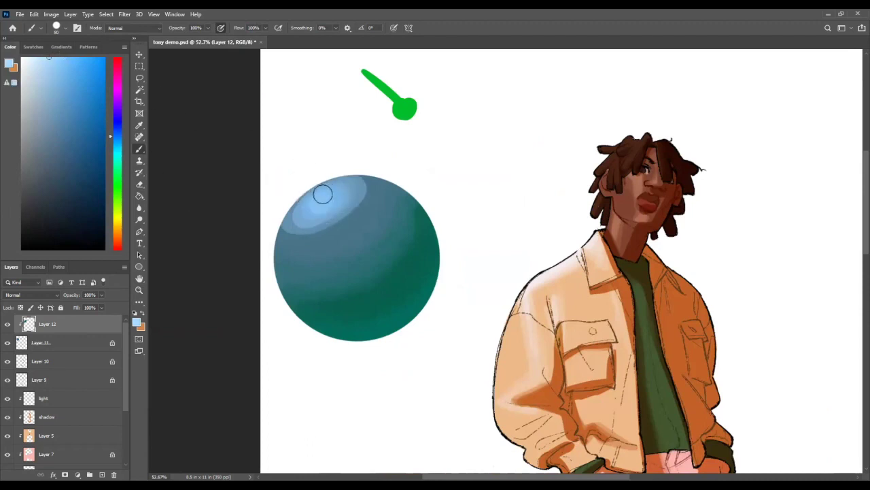
Sample mid, darker and lighter blues to softly repaint the highlight, then check the whole figure.
alt+click(346, 217)
mouse_move(303, 228)
mouse_down()
mouse_move(354, 198)
mouse_move(320, 228)
mouse_up()
alt+click(362, 230)
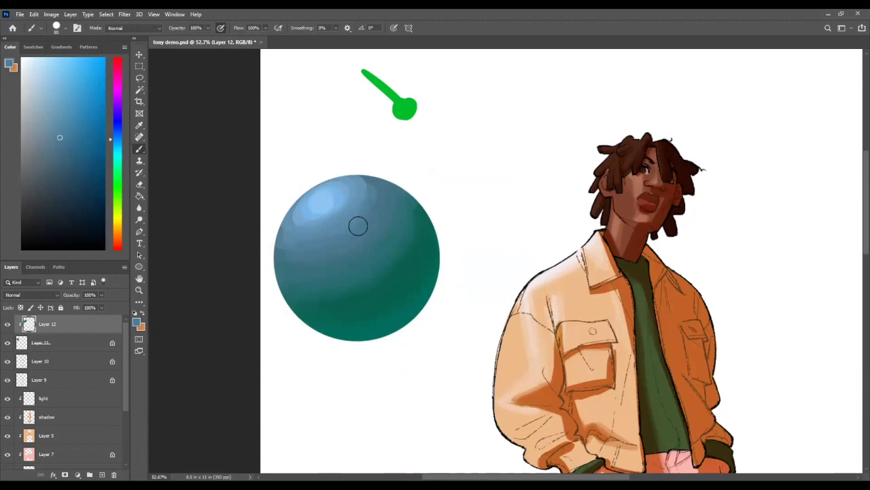
alt+click(324, 239)
alt+click(378, 195)
alt+click(293, 229)
alt+click(281, 241)
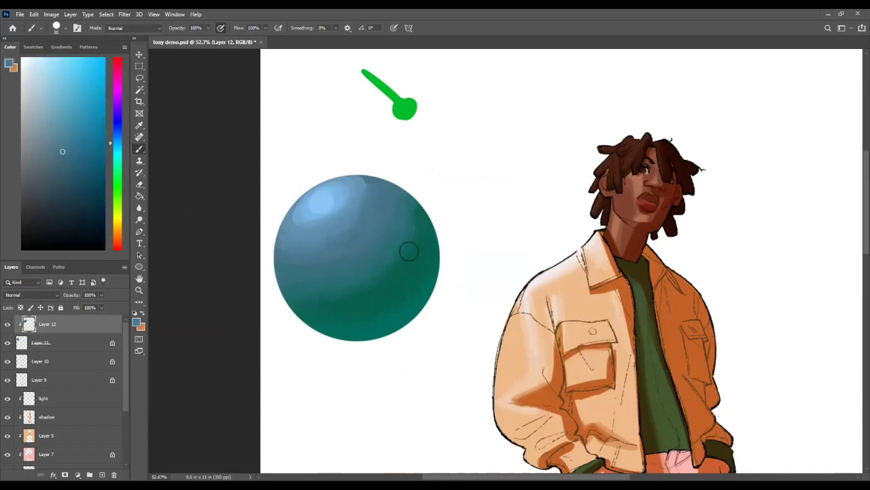
key(z)
drag(406, 228, 375, 241)
drag(436, 186, 370, 185)
drag(487, 230, 529, 243)
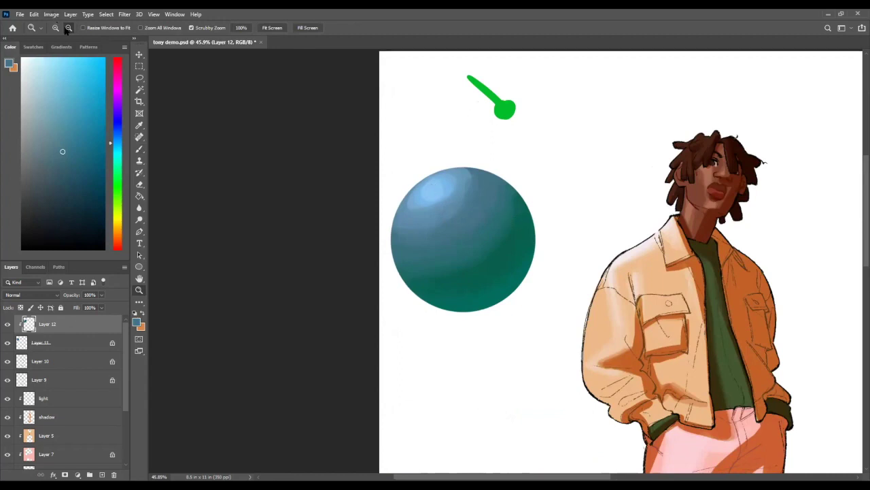
Apply Hue/Saturation with Saturation +100 and Hue +38 to make the sphere vivid blue.
click(51, 13)
mouse_move(65, 38)
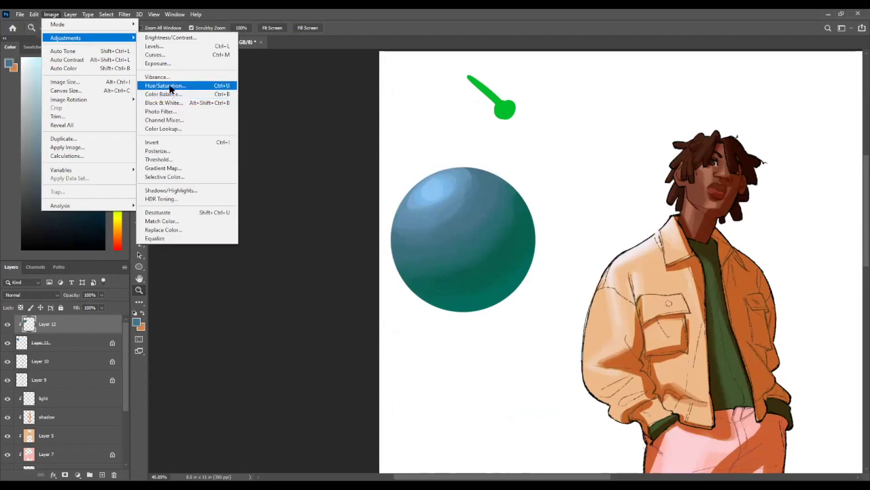
click(165, 85)
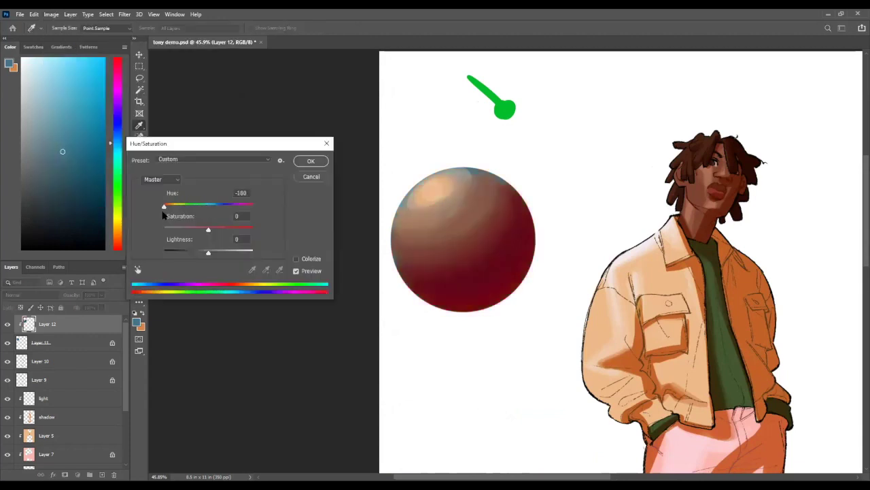
drag(208, 229, 253, 229)
drag(189, 206, 227, 212)
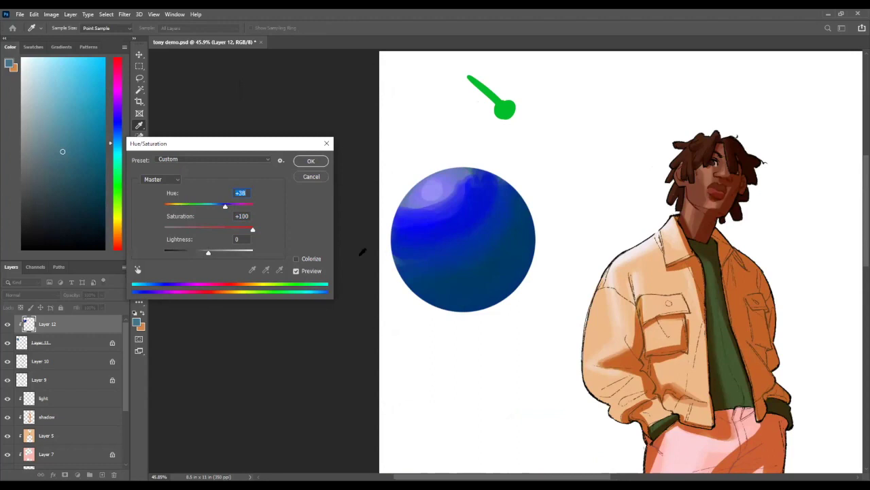
click(310, 161)
Undo the Hue/Saturation change to restore the sphere's teal shading.
key(z)
click(462, 203)
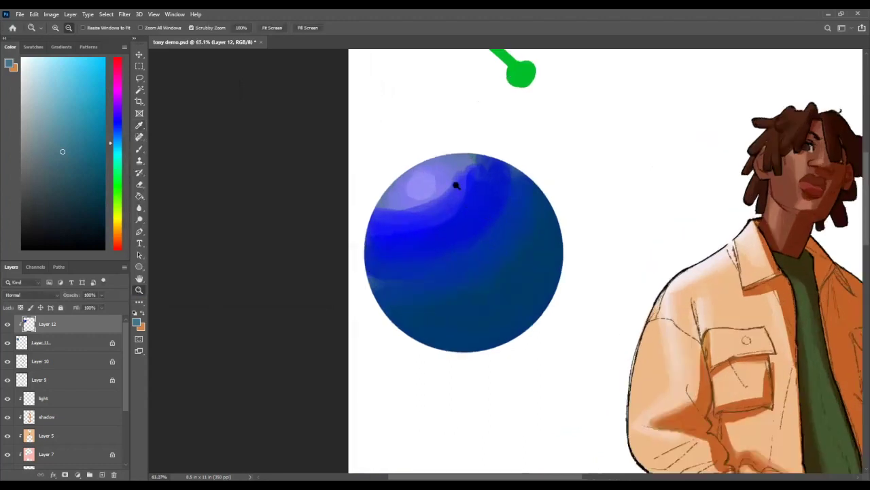
drag(486, 226, 517, 244)
key(ctrl+z)
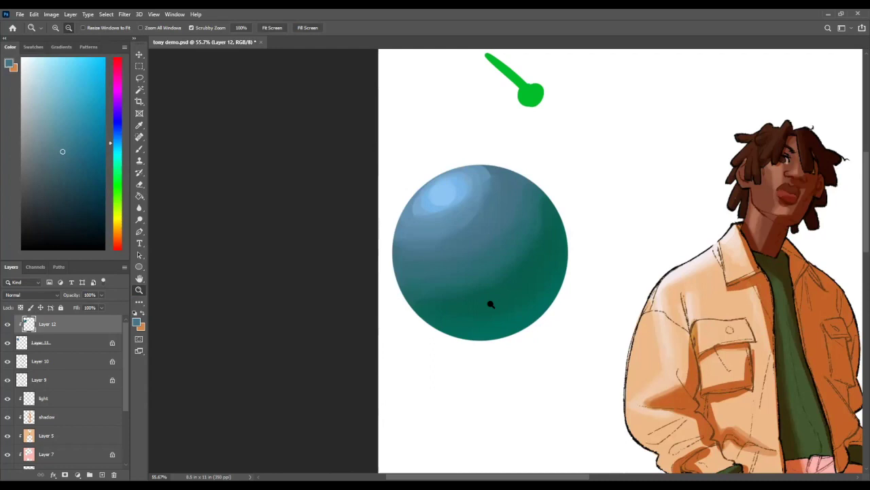
drag(453, 241, 480, 222)
Sample light, darker and highlight blues from the sphere with the Brush.
key(b)
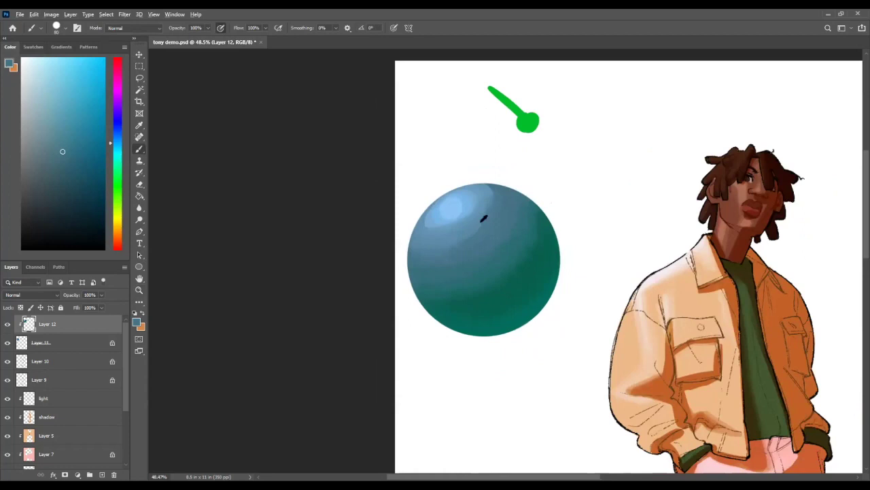
alt+click(482, 221)
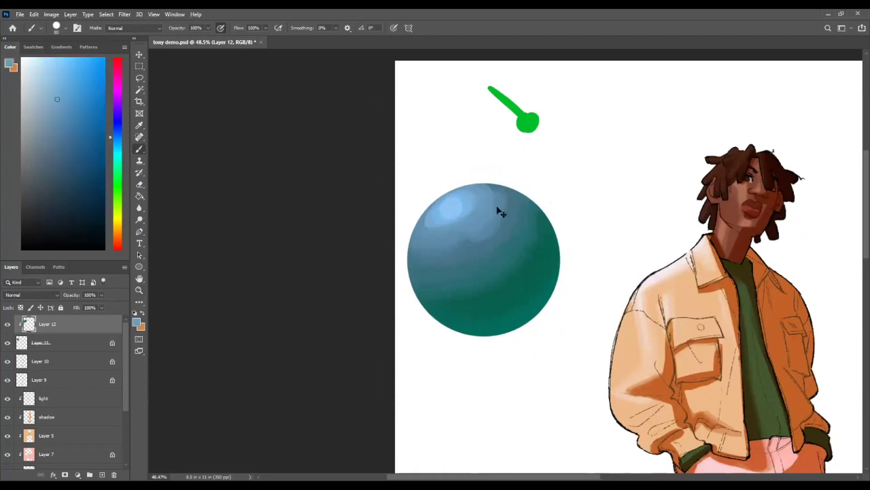
alt+click(500, 204)
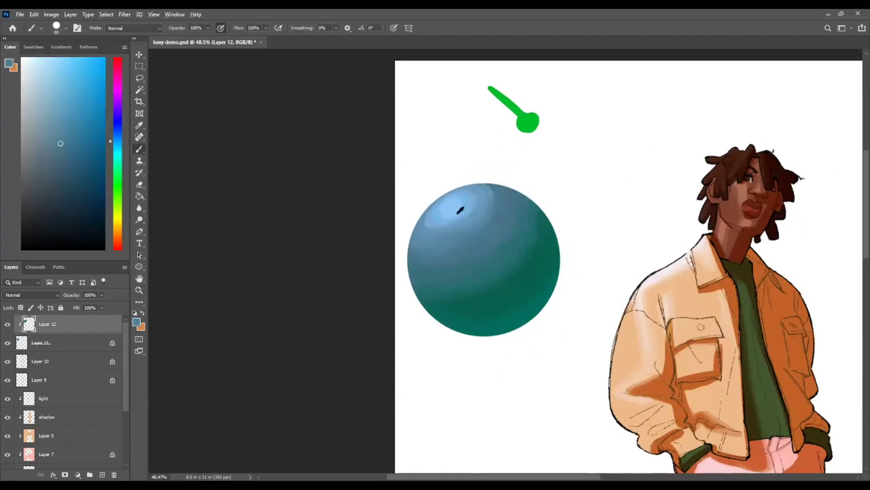
alt+click(459, 212)
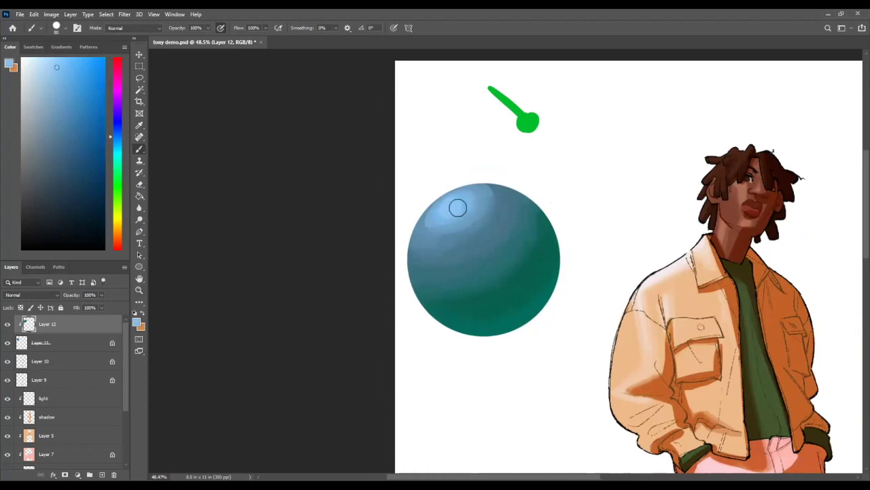
alt+click(436, 218)
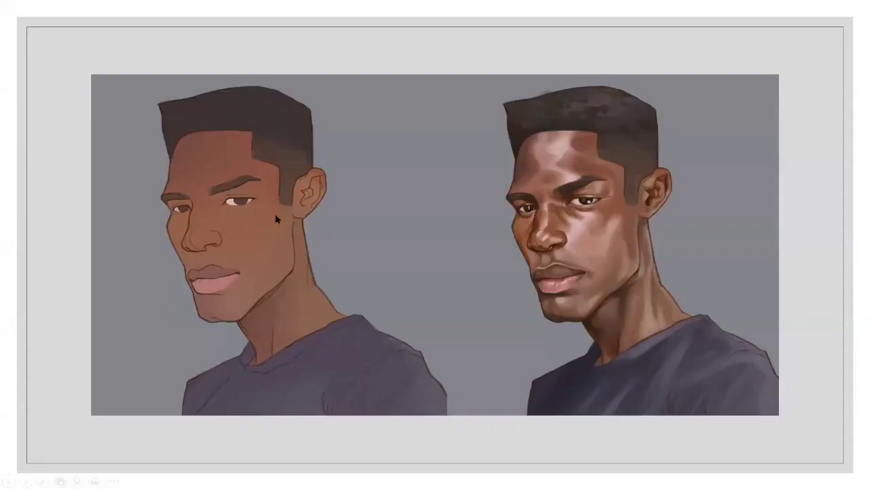
Advance past the two painted portraits to the pencil skateboarding and figure sketches slide.
click(288, 253)
click(182, 299)
key(Right)
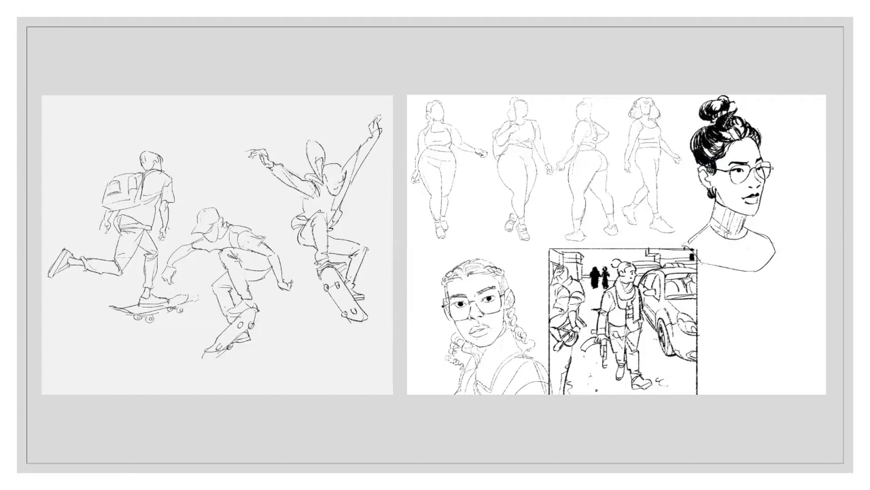
Advance to the environment art slide with the beach cove, street scene and bedroom sketch.
key(Right)
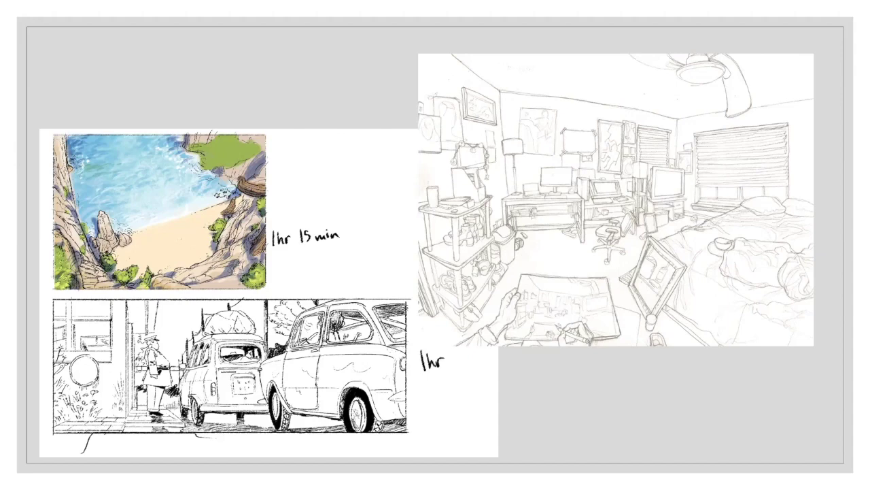
Move past the last slide to the black screen, then return to the skateboarding figure sketches.
click(399, 280)
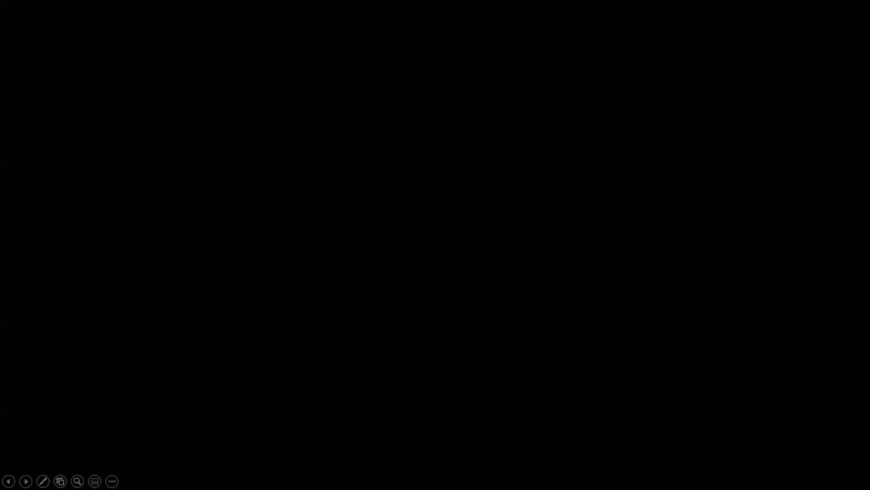
key(Right)
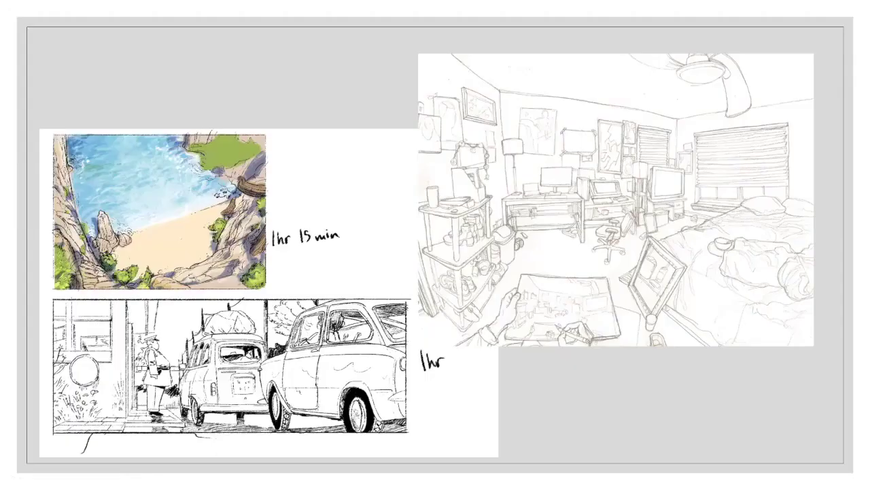
key(Right)
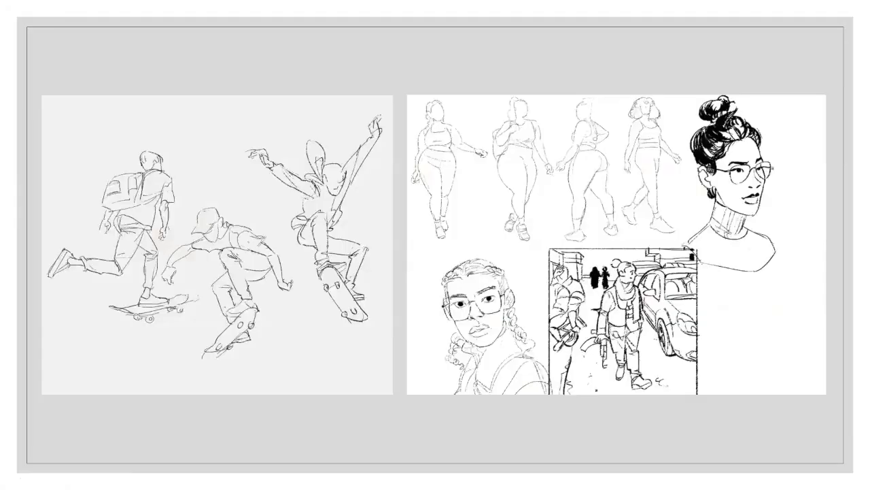